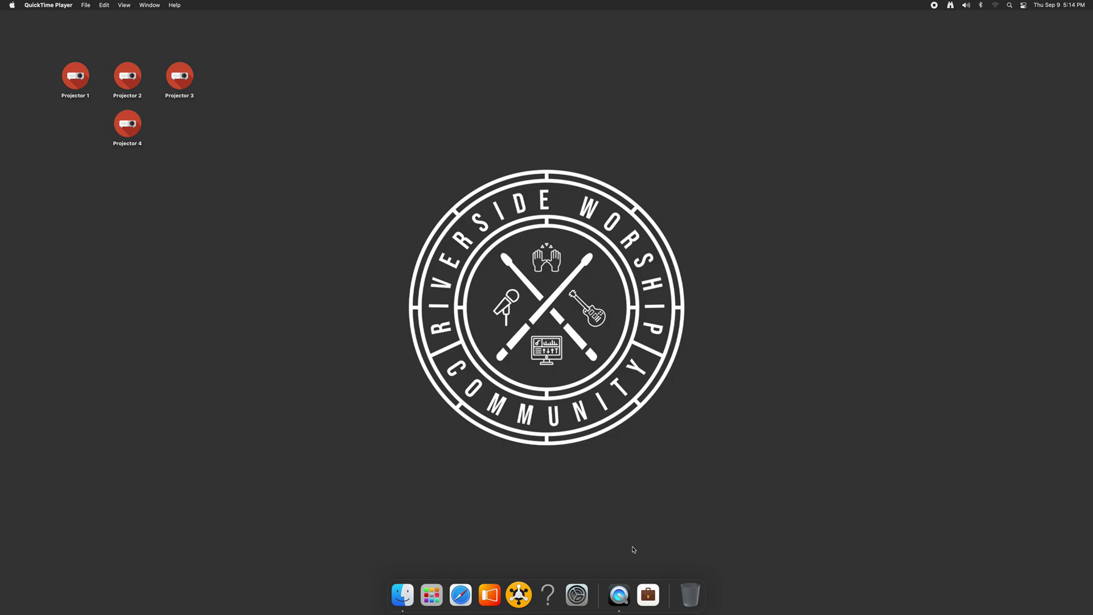
Step: Launch ProPresenter and expand Sundays > 2021 Sundays > September 2021 to reveal its Mad World playlist
click(487, 605)
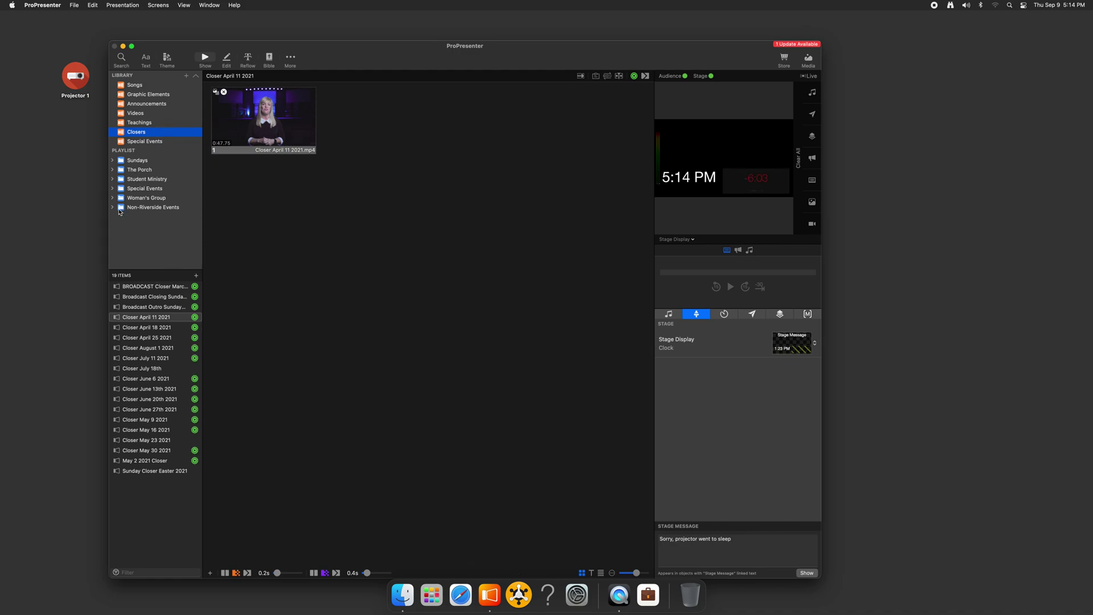
click(114, 162)
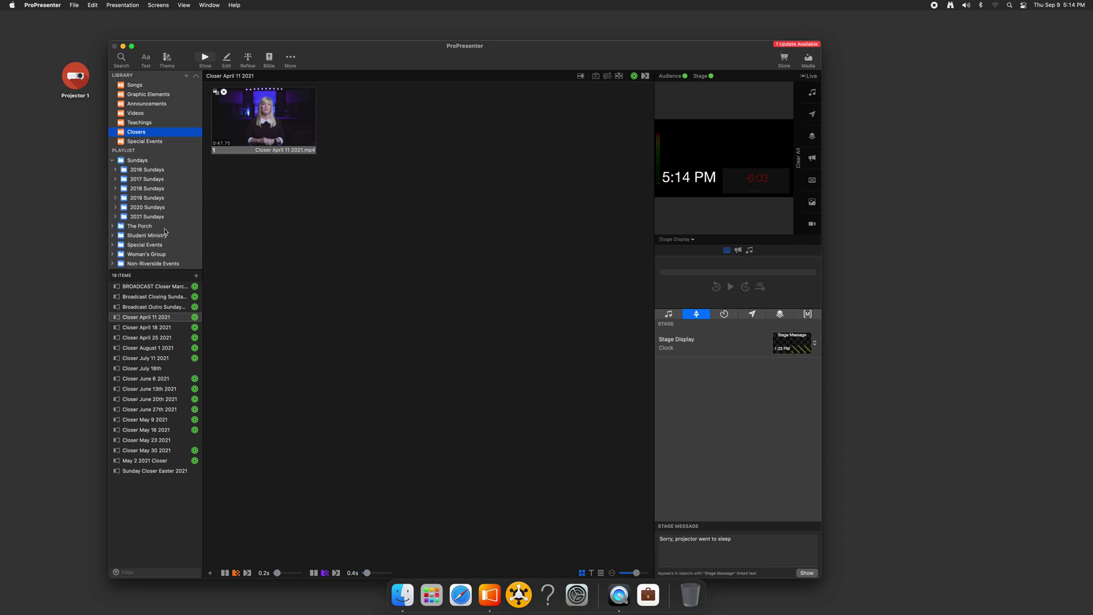
click(116, 217)
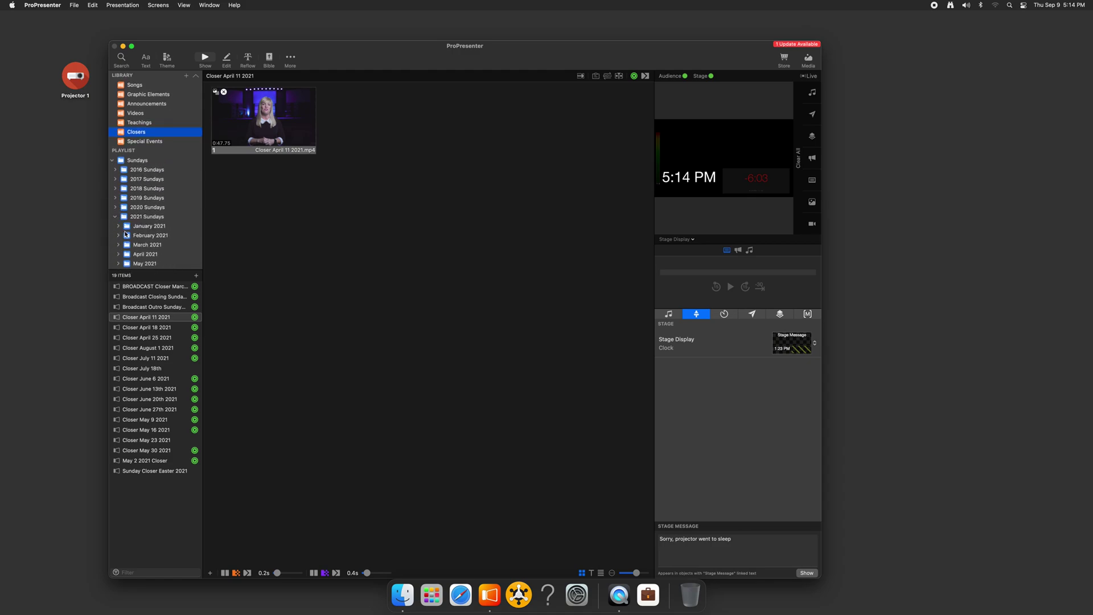
scroll(117, 227, down, 3)
click(119, 241)
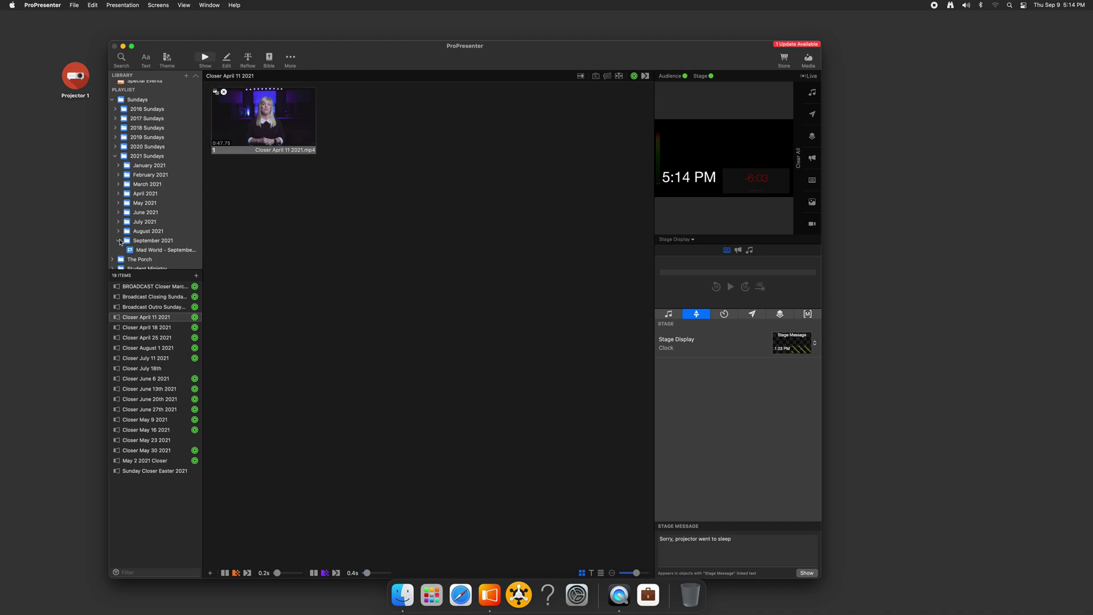
click(164, 241)
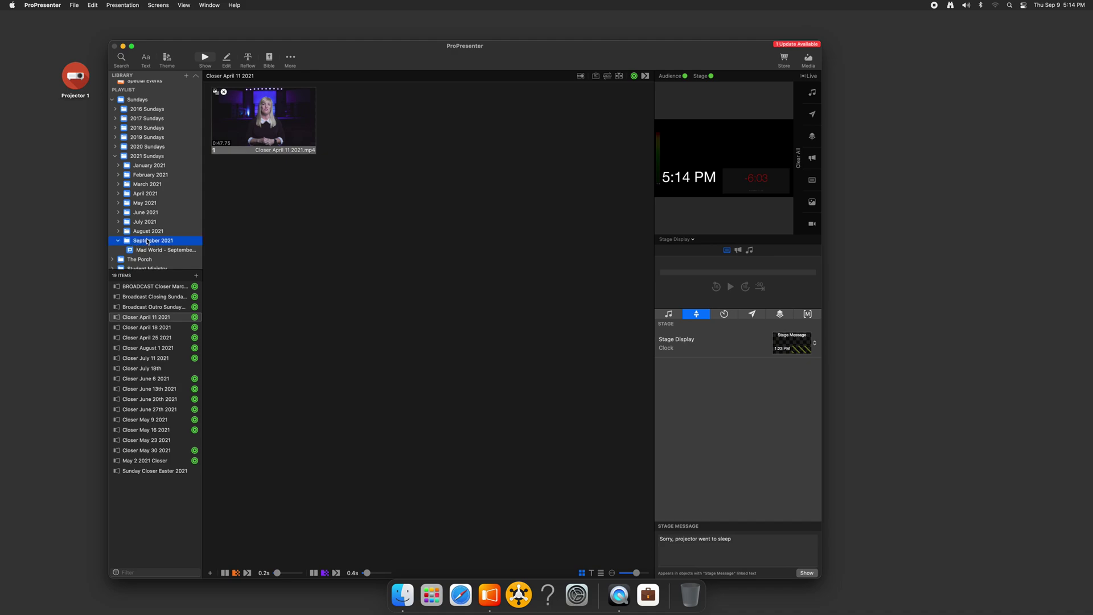
click(186, 76)
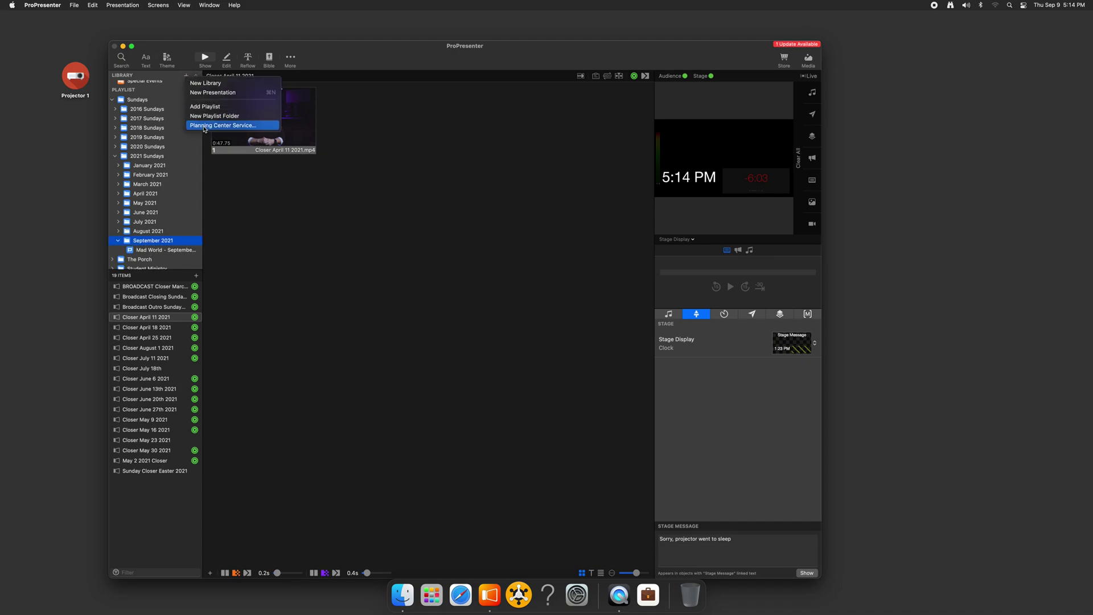
Step: Build a playlist from the Planning Center Worship plan 'Mad World - September 12, 2021'
click(355, 227)
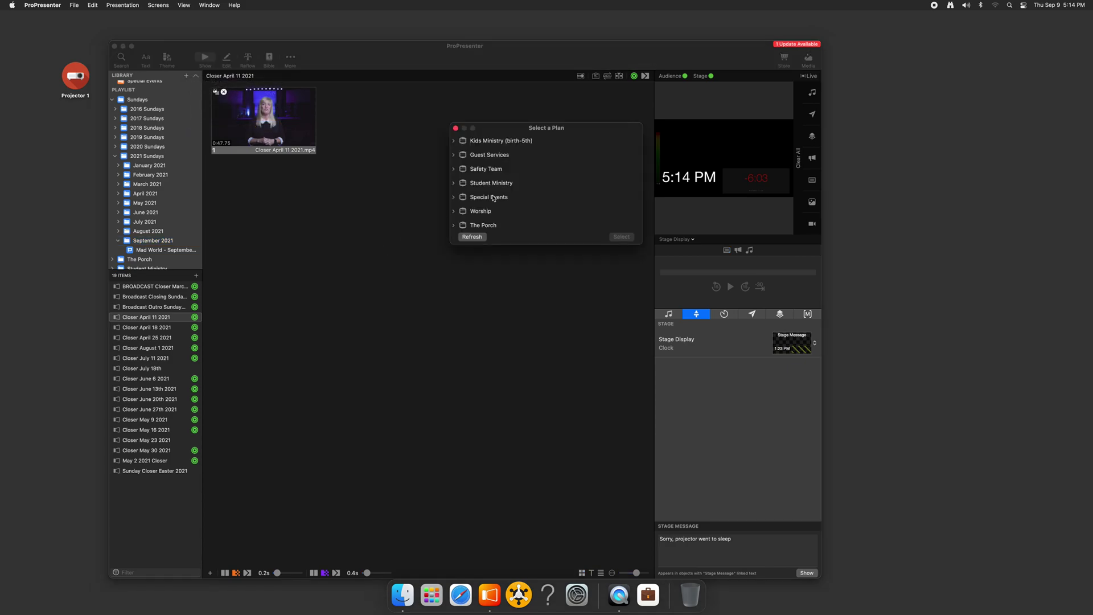
scroll(530, 198, down, 5)
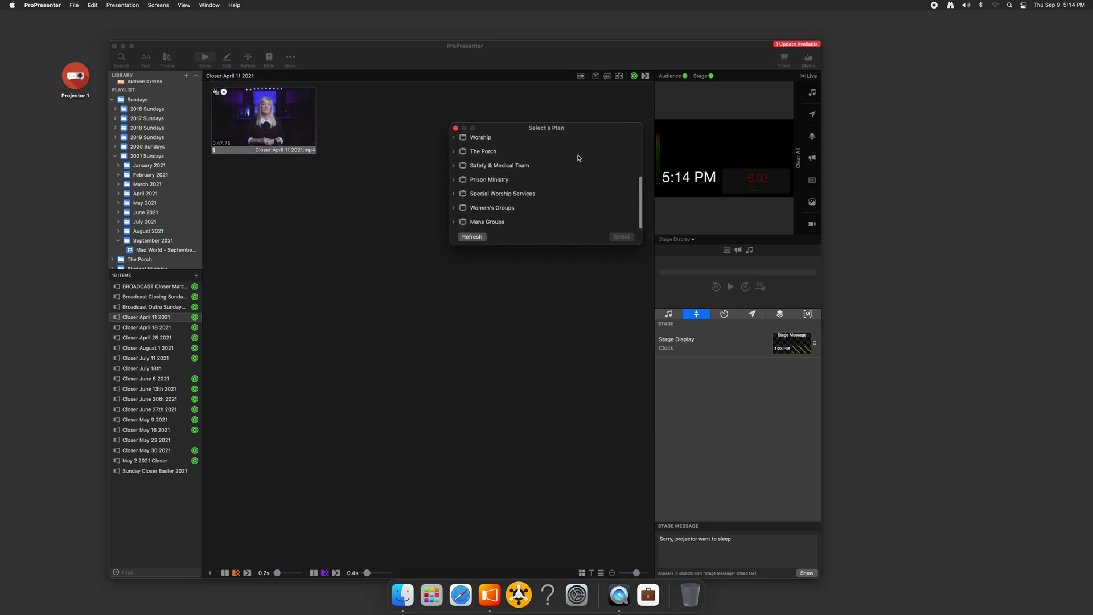
scroll(478, 188, up, 2)
click(449, 168)
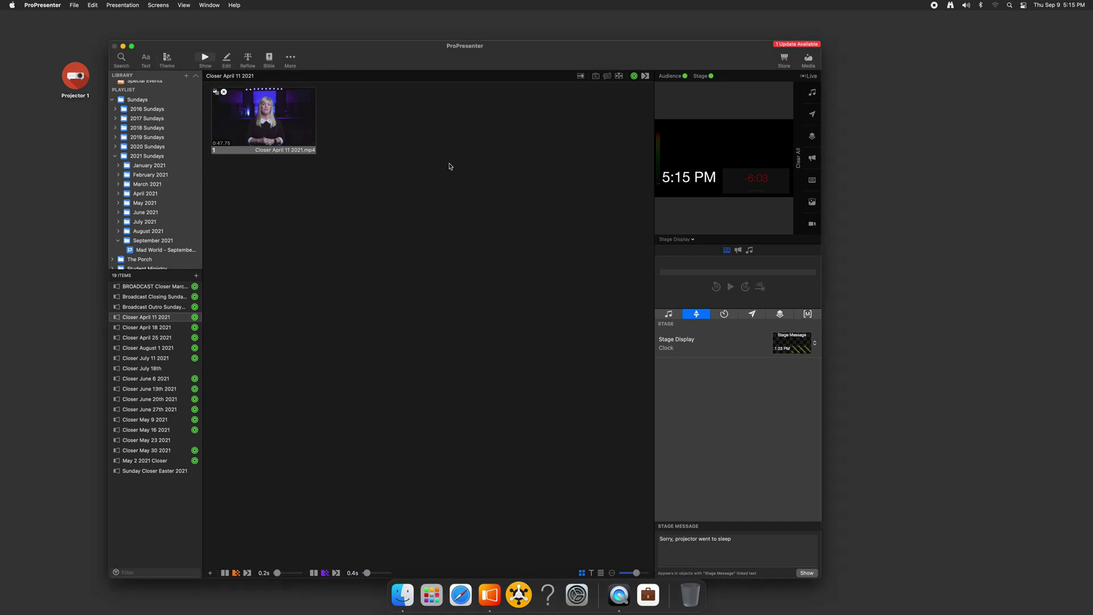
drag(390, 51, 506, 204)
drag(537, 135, 502, 325)
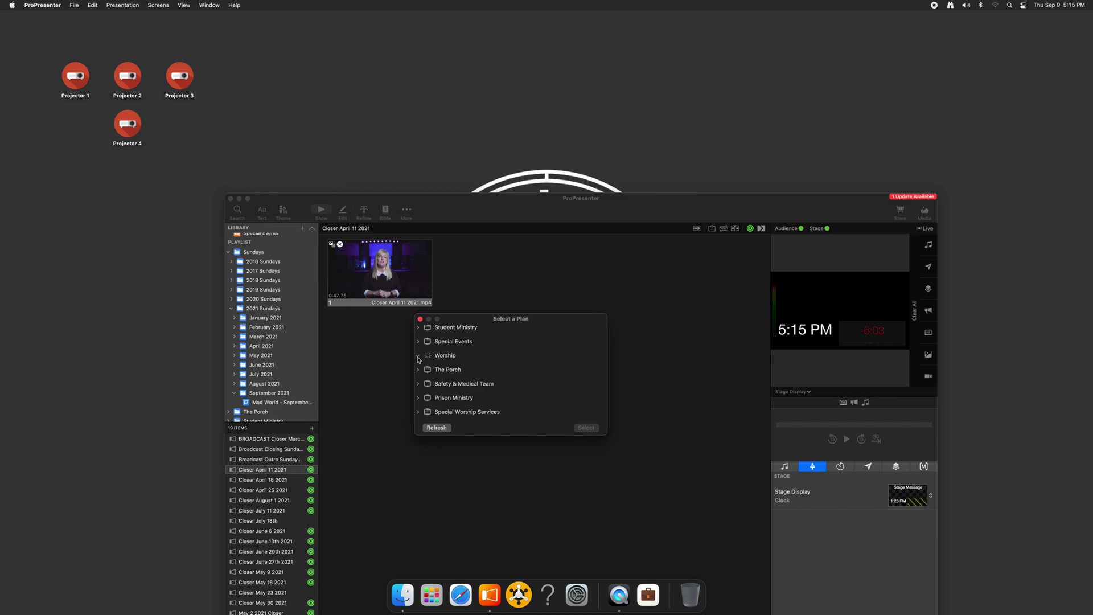
click(417, 357)
click(548, 373)
click(589, 431)
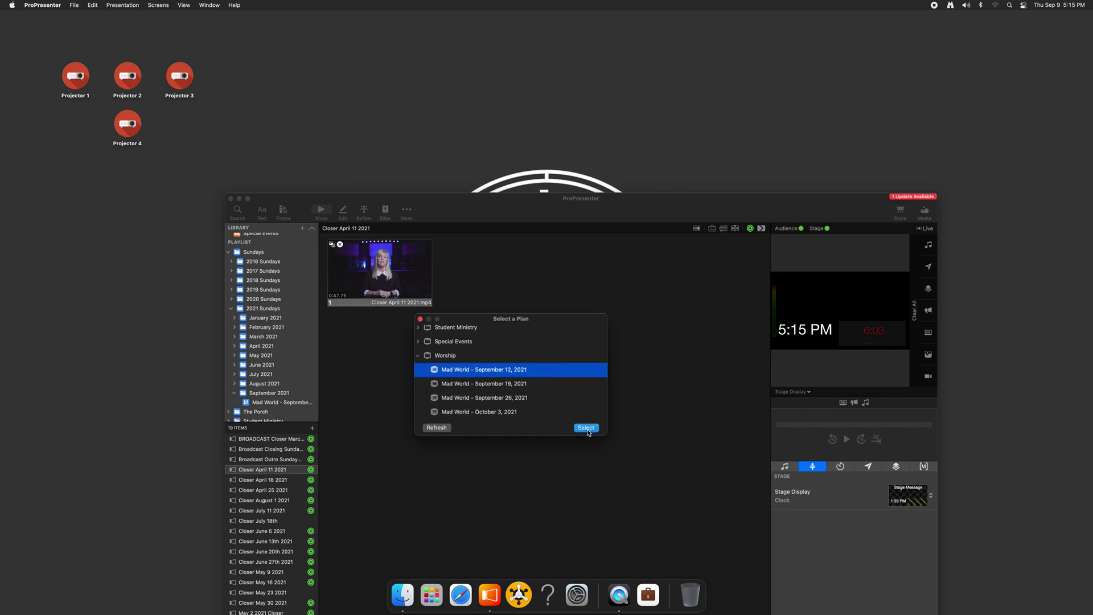
drag(631, 213, 605, 66)
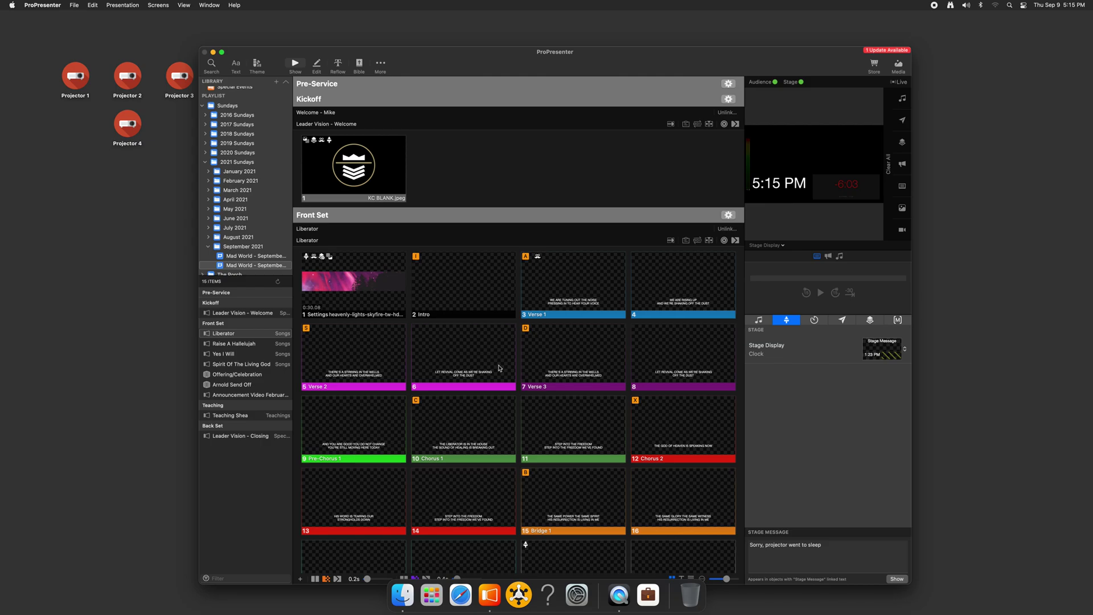
Step: Apply the PCO 1 2 3 4 5 6 arrangement to Liberator
scroll(507, 255, up, 3)
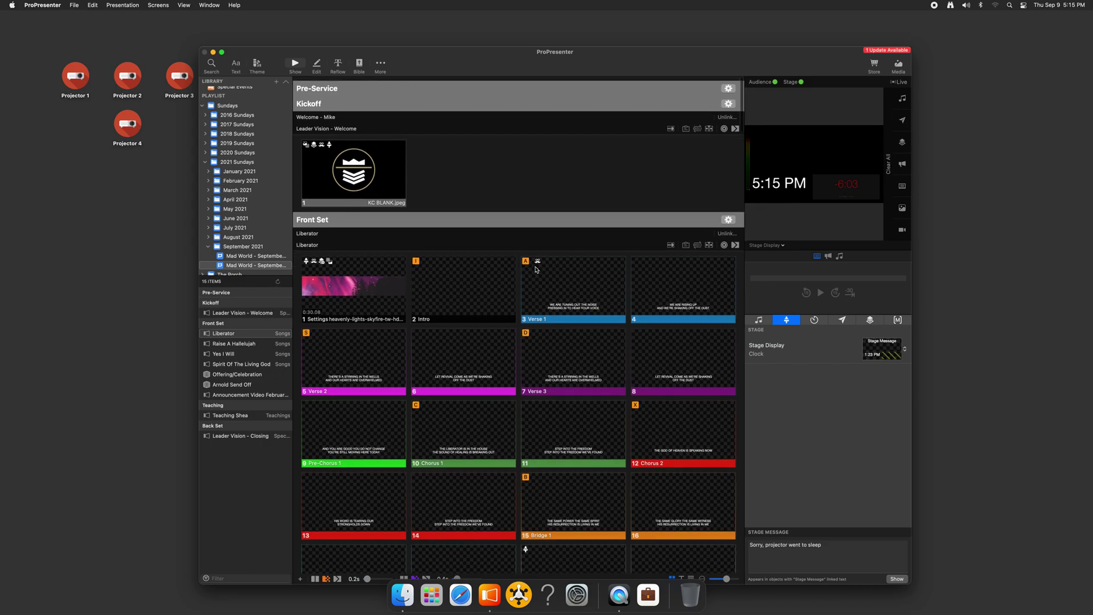
click(685, 242)
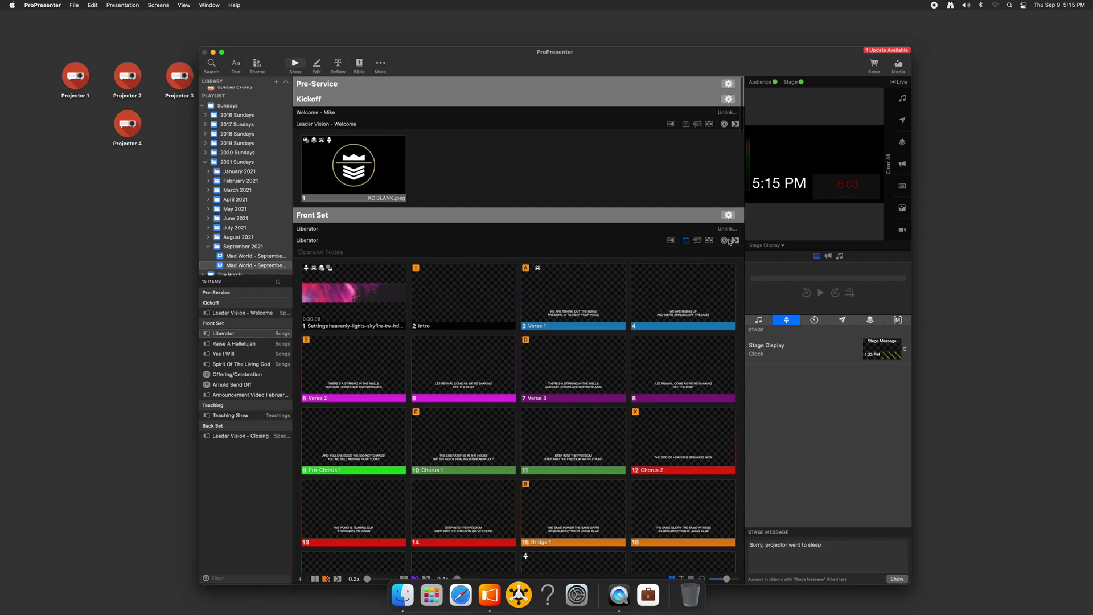
click(698, 241)
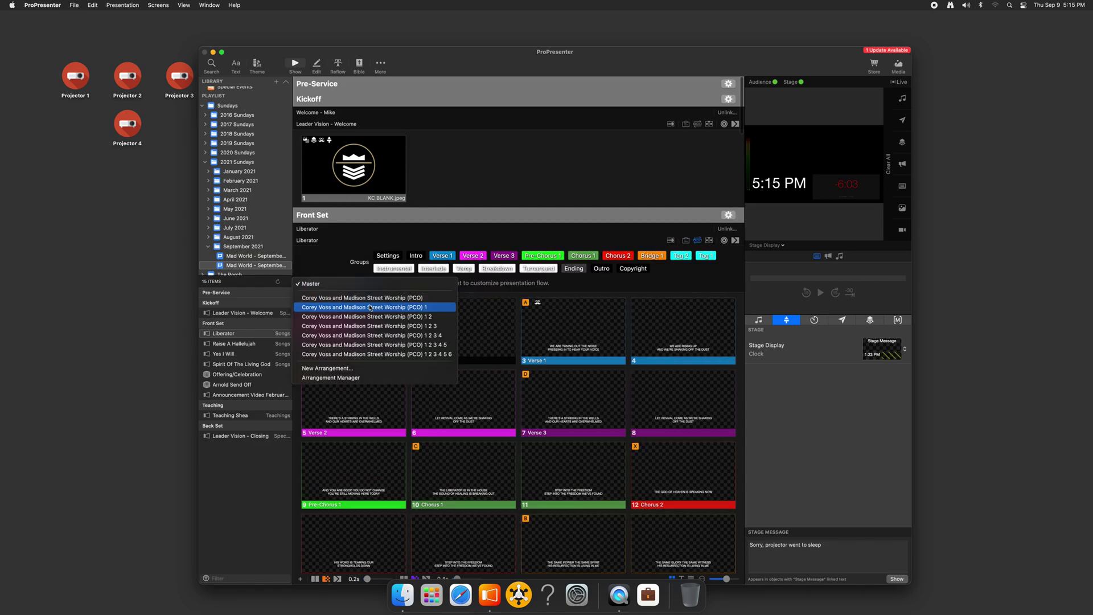
click(346, 284)
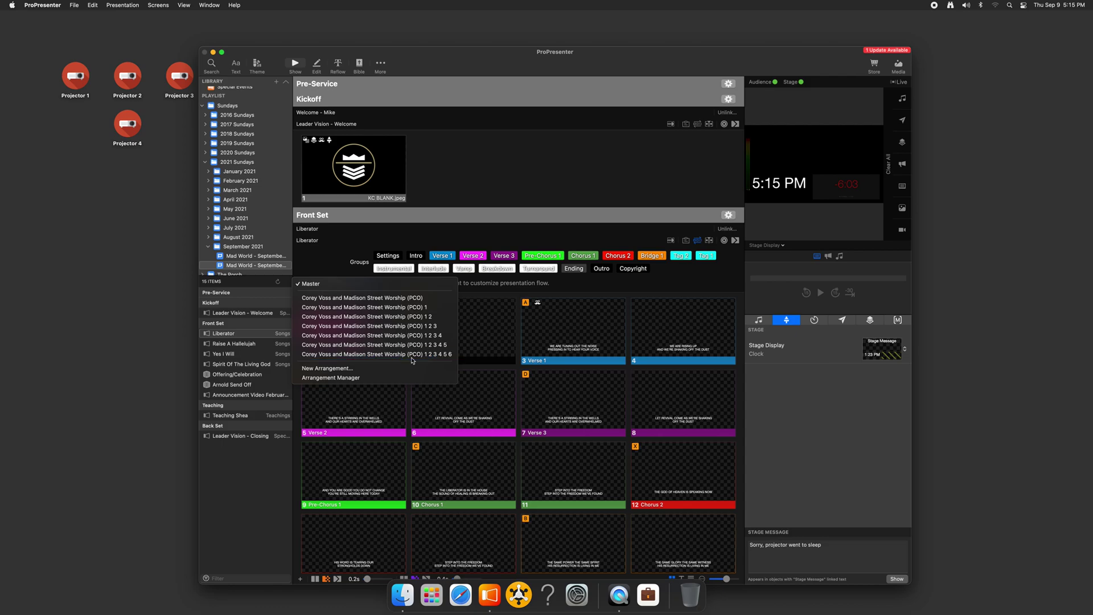
click(407, 354)
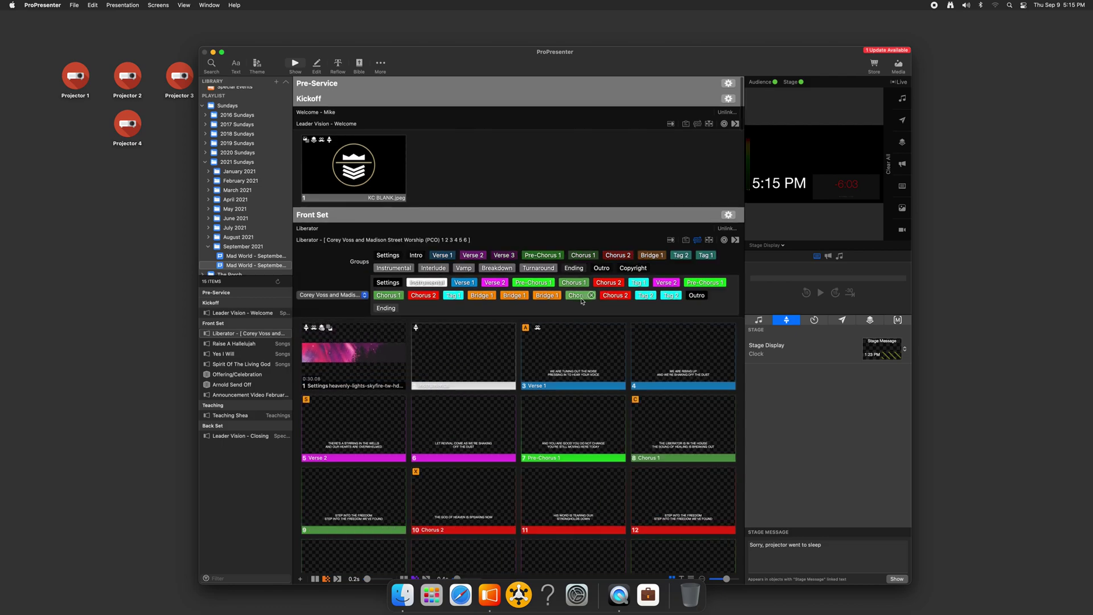
Step: Apply the full Sunday Default (PCO) arrangement to Raise A Hallelujah
scroll(544, 337, down, 2)
click(285, 344)
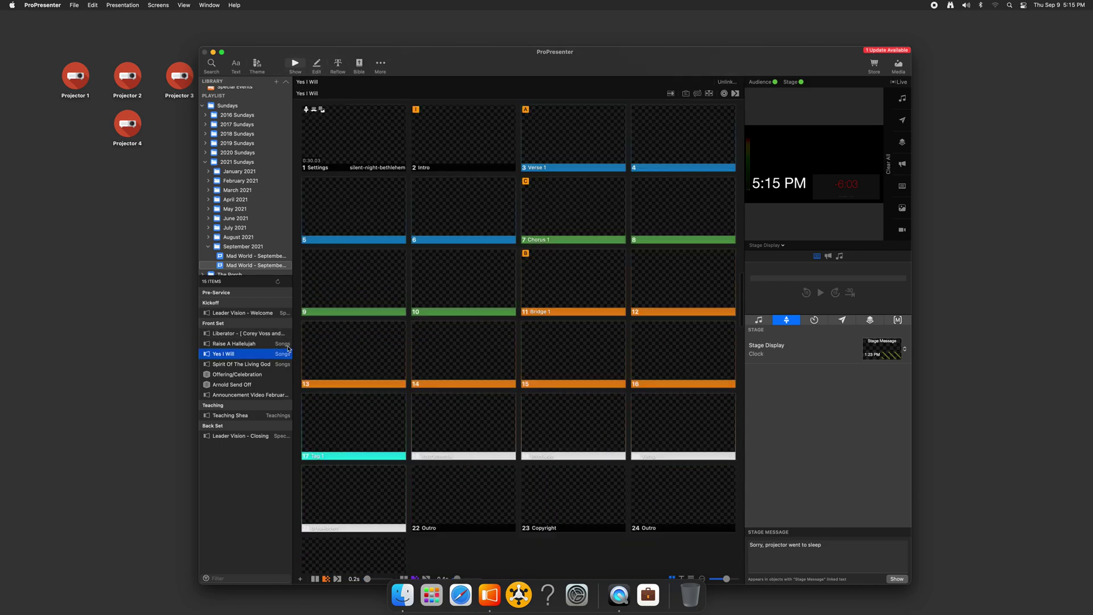
click(697, 94)
click(364, 134)
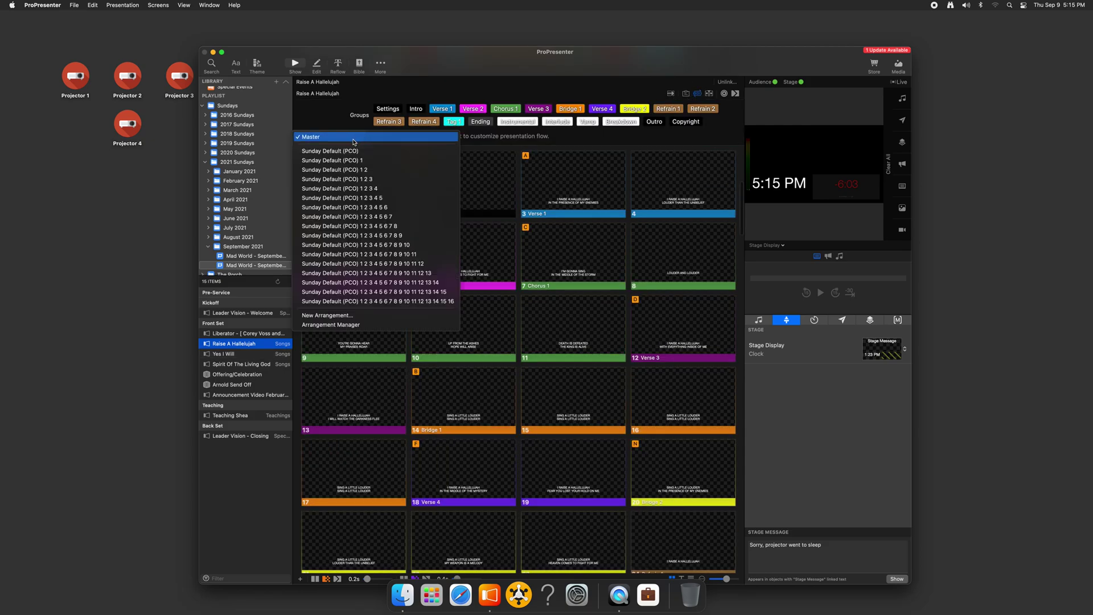
click(386, 305)
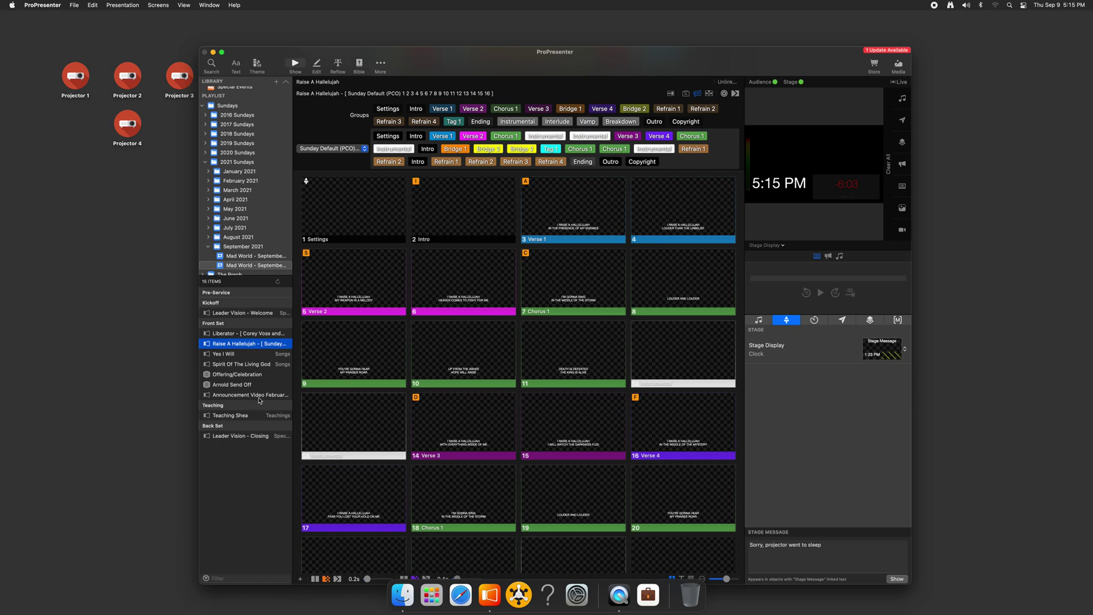
Step: Apply the Sunday Default (PCO) 1–12 arrangement to Yes I Will
click(246, 357)
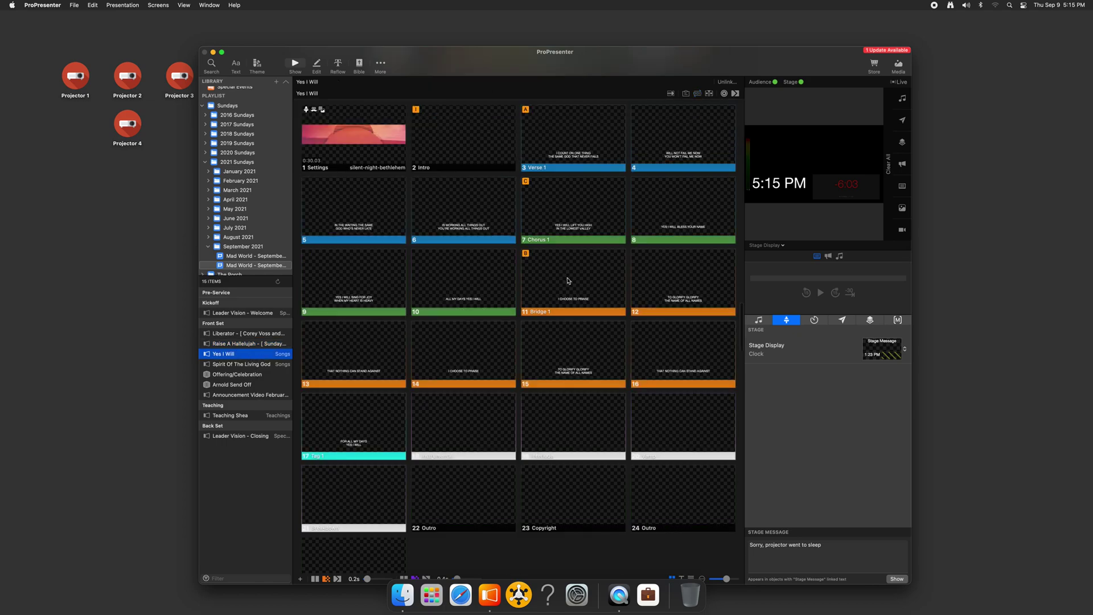
click(698, 94)
click(341, 135)
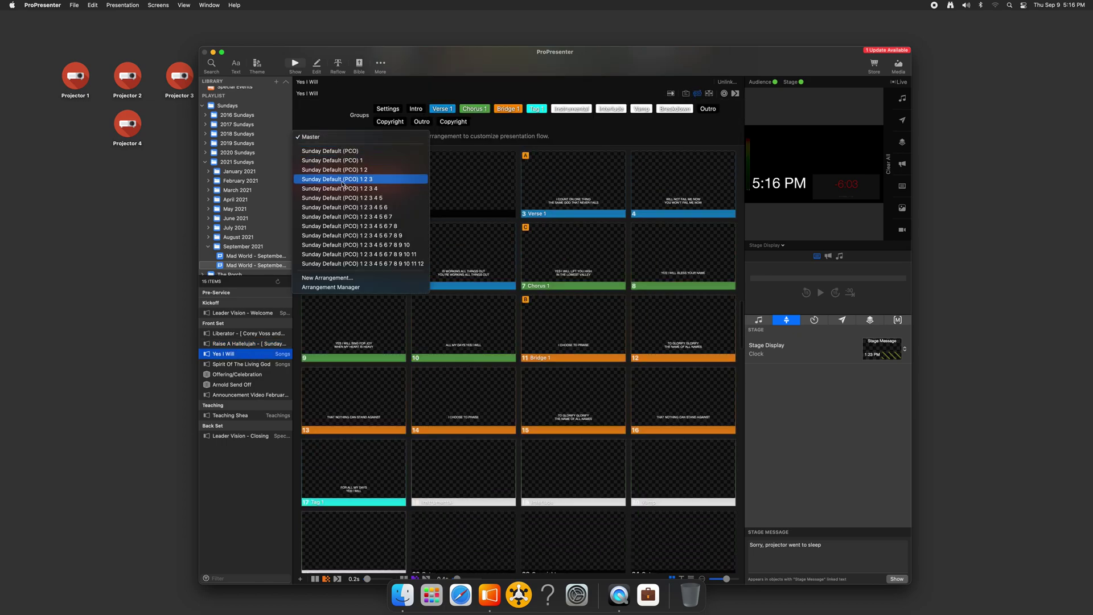
click(366, 263)
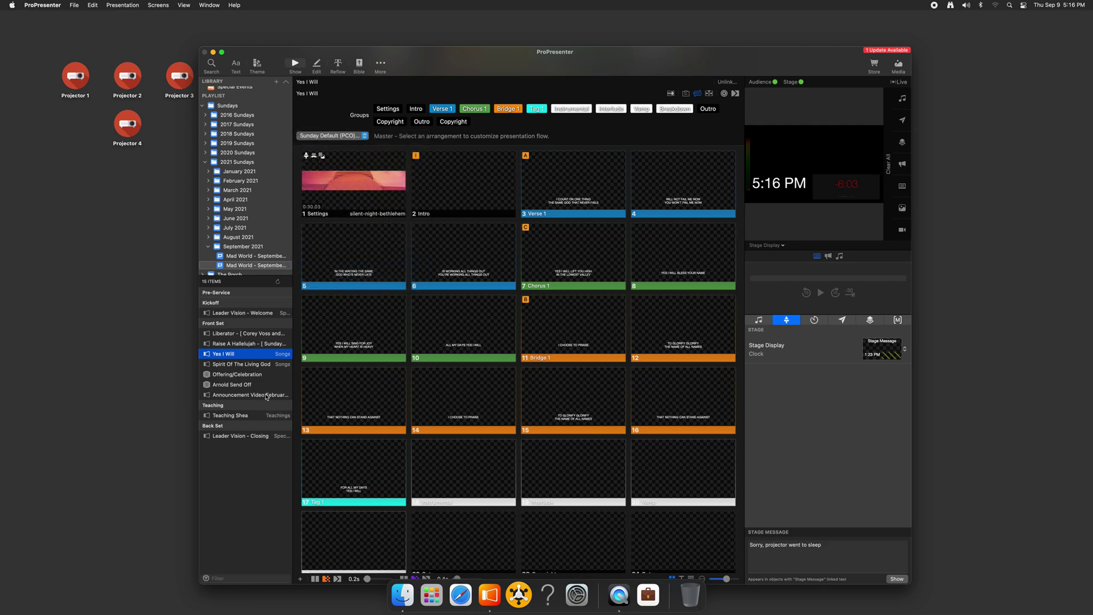
Step: Apply the Sunday Default (PCO) 1 arrangement to Spirit Of The Living God
click(279, 364)
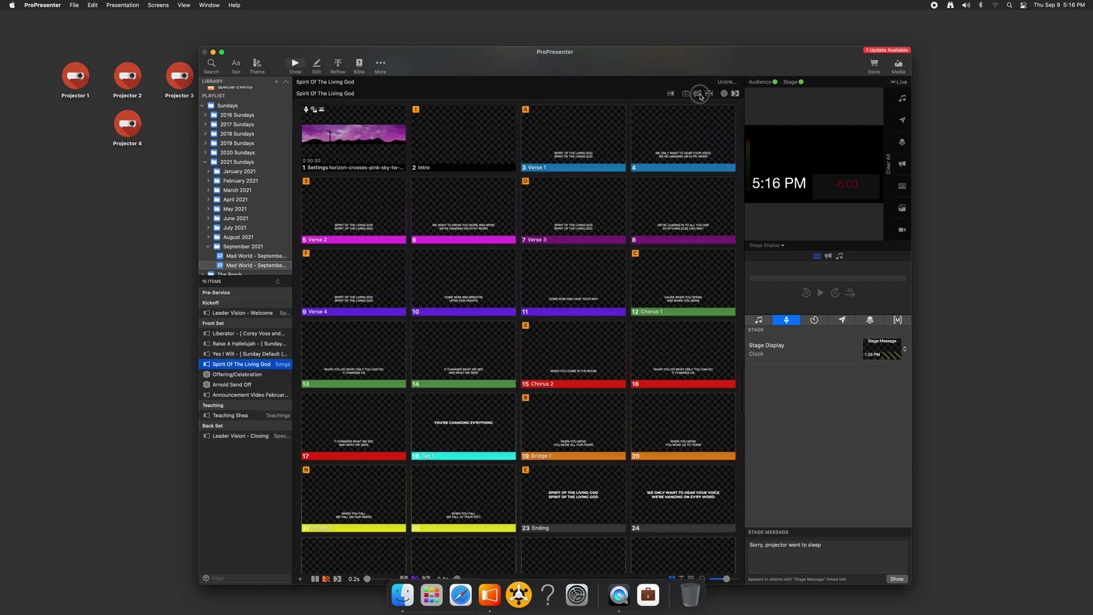
click(697, 93)
click(341, 136)
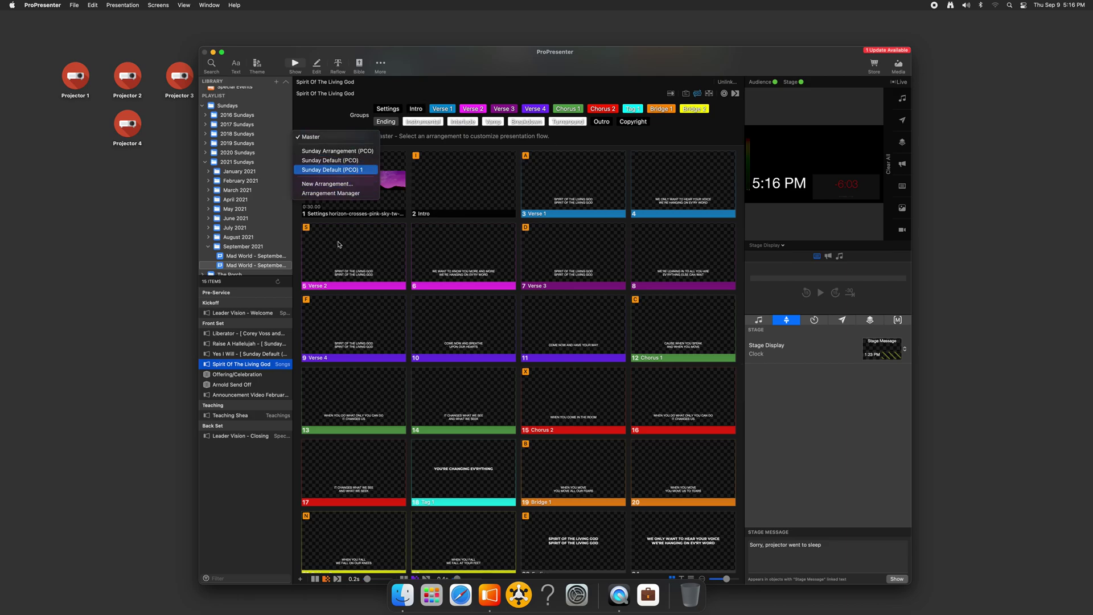
click(364, 169)
click(250, 313)
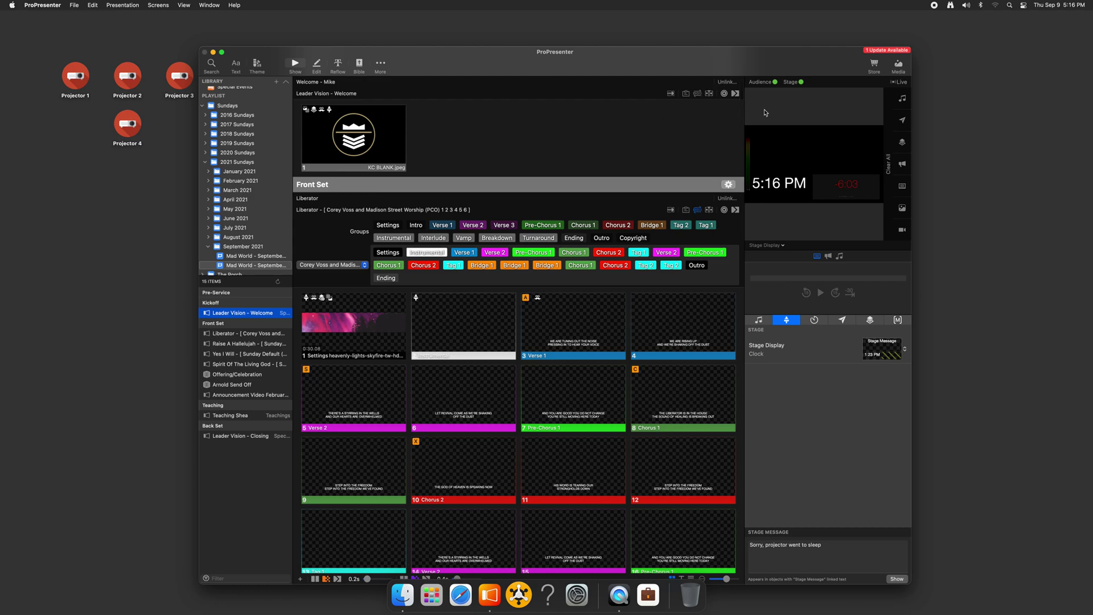
Step: Unlink the welcome item and drop the Sunday Walk In presentation into it
click(726, 81)
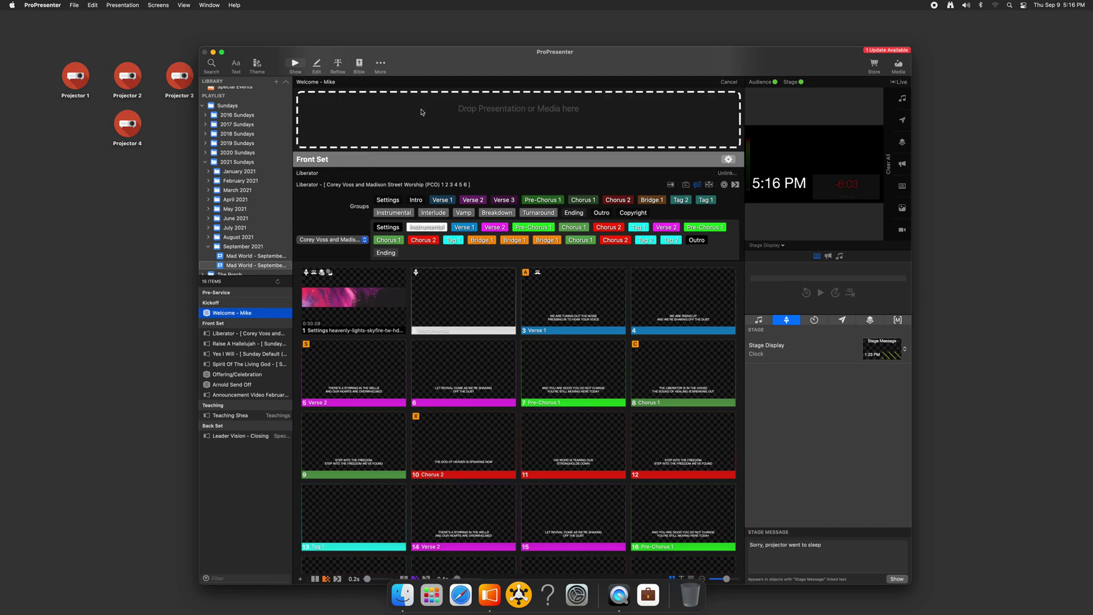
text(sunday walk)
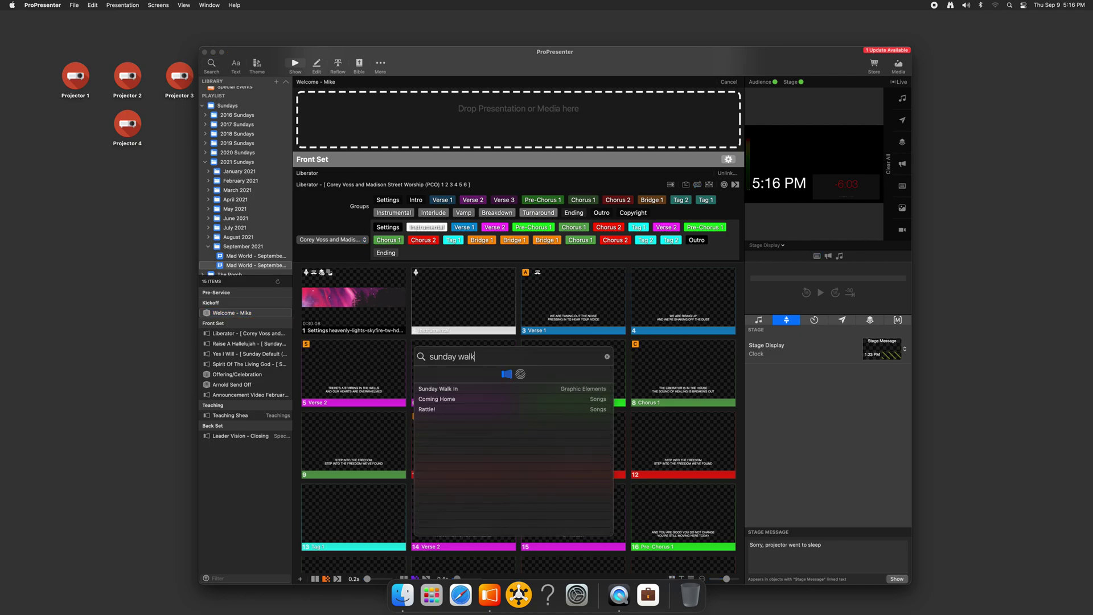
drag(462, 392, 429, 113)
click(256, 376)
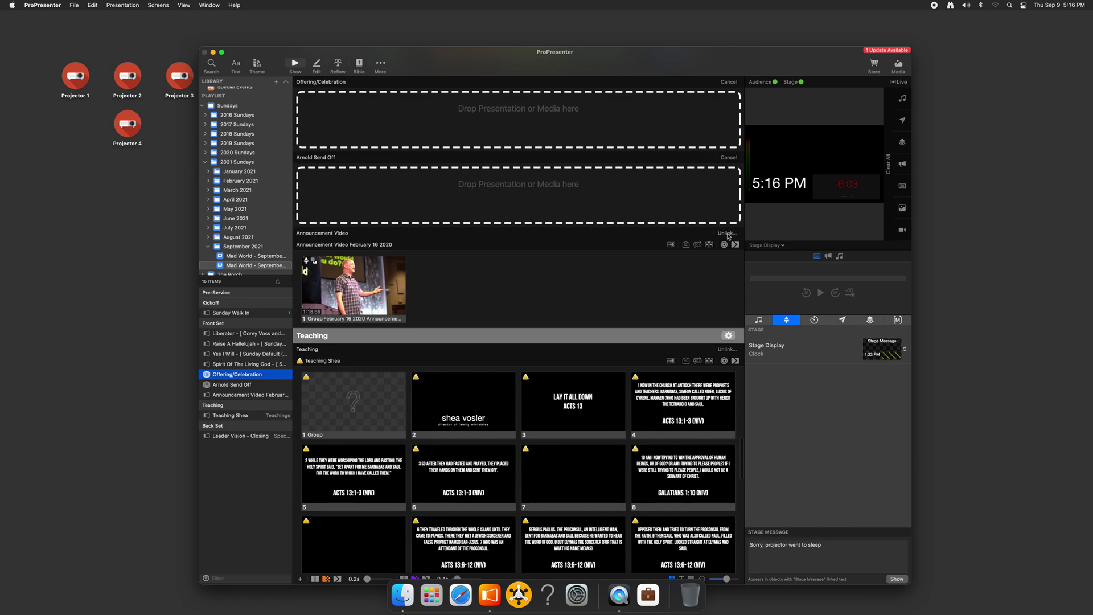
Step: Fill Offering/Celebration with the library's Offering presentation; unlink Announcement Video, Teaching and Closing - Steve
click(727, 233)
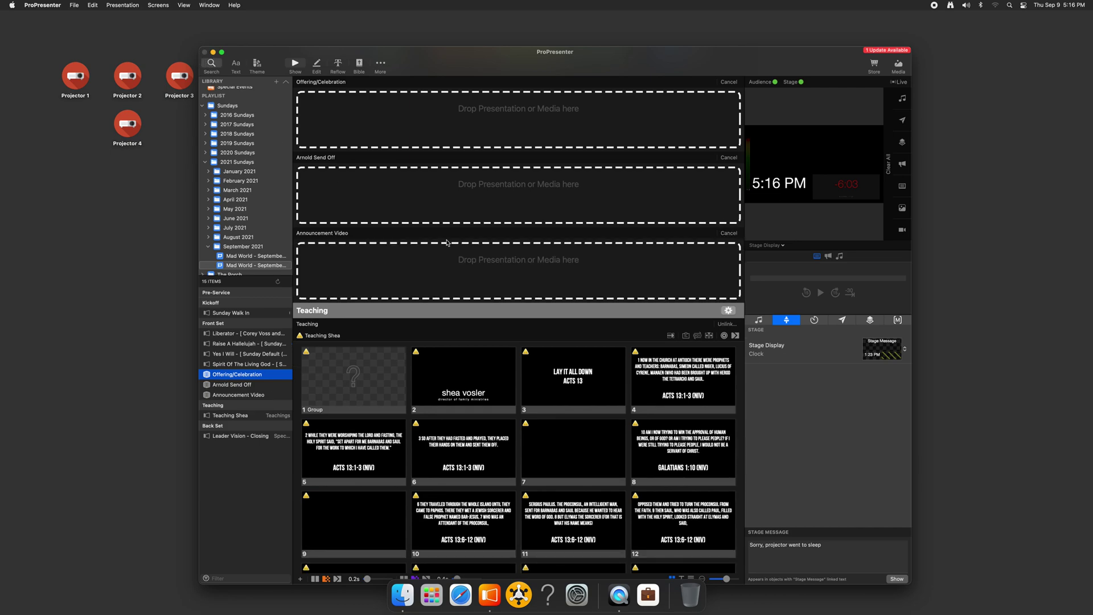
click(211, 63)
text(ooofffer)
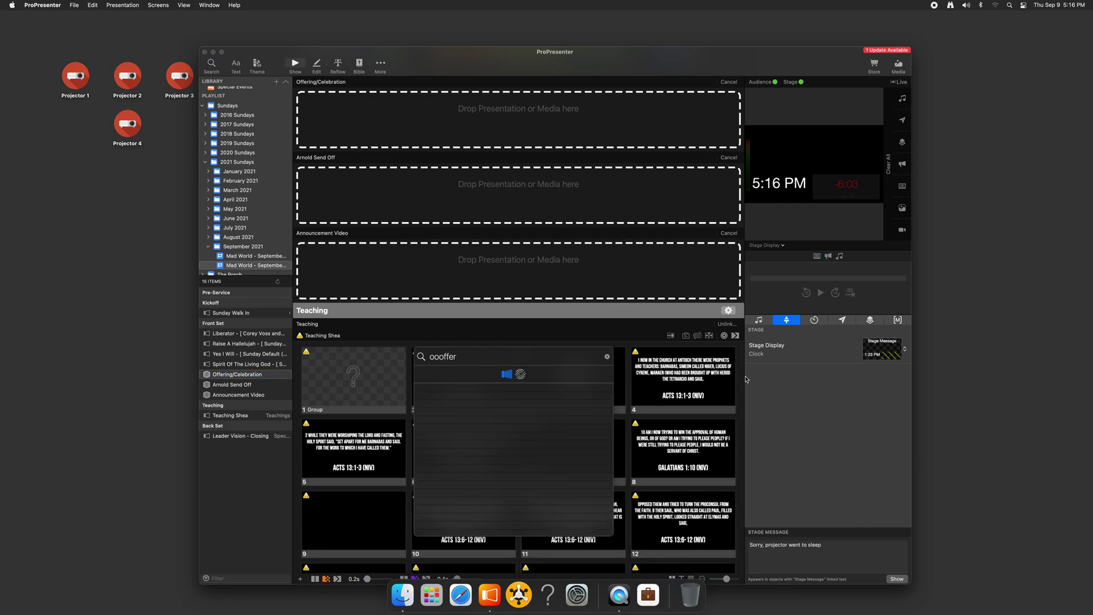
key(super+a)
text(offer)
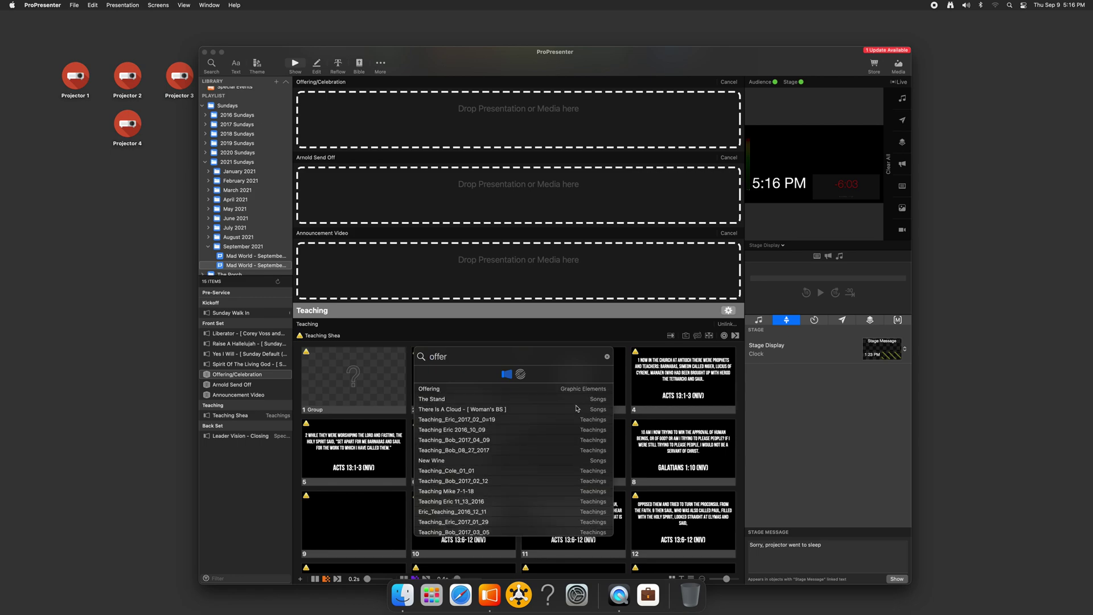
drag(578, 389, 573, 137)
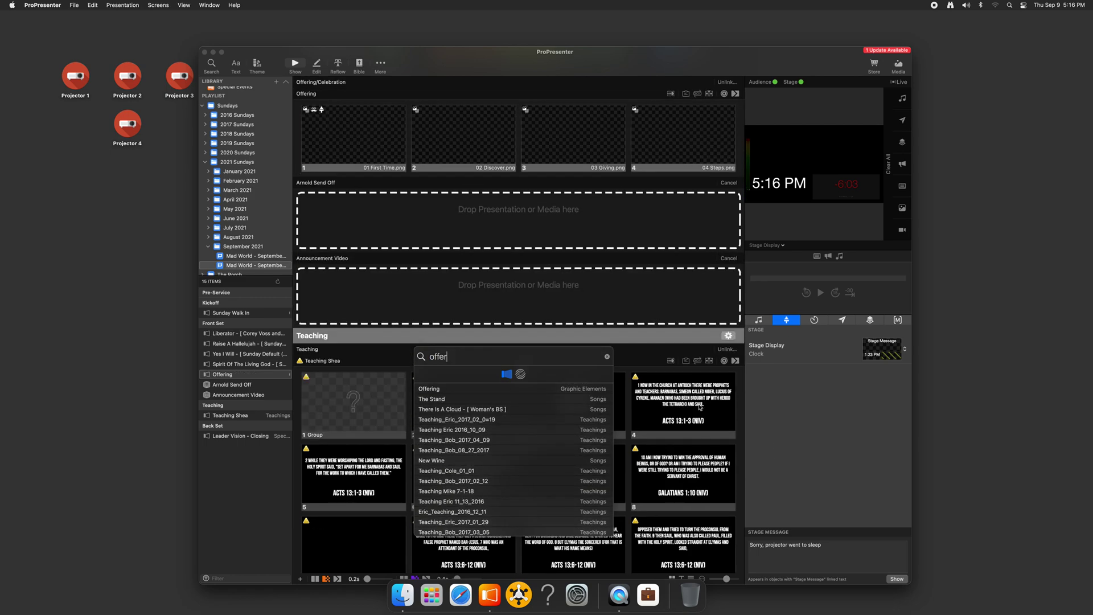
click(715, 351)
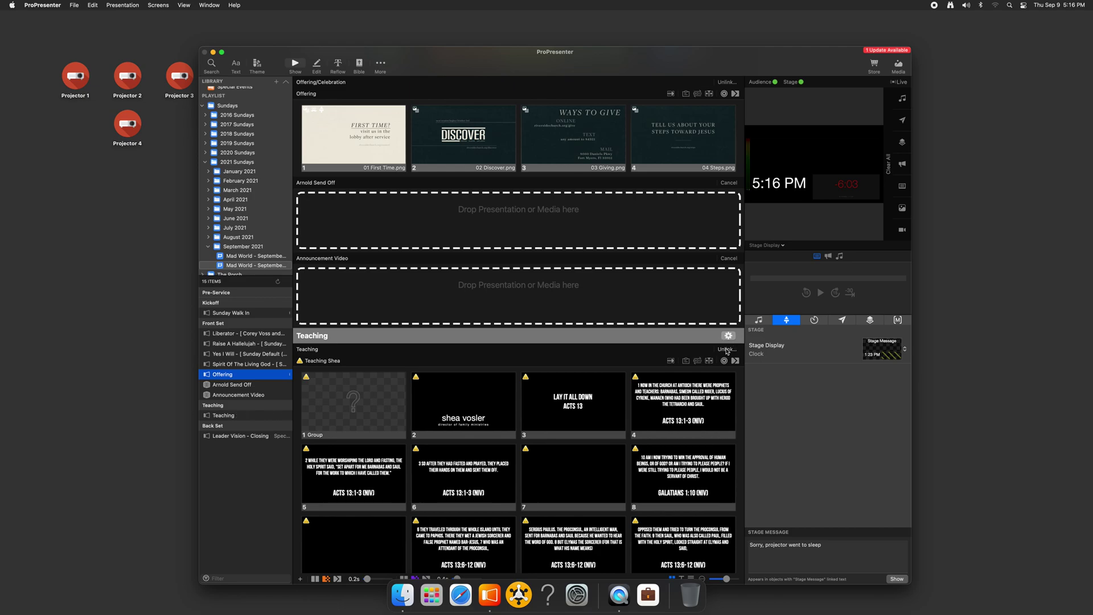
click(727, 349)
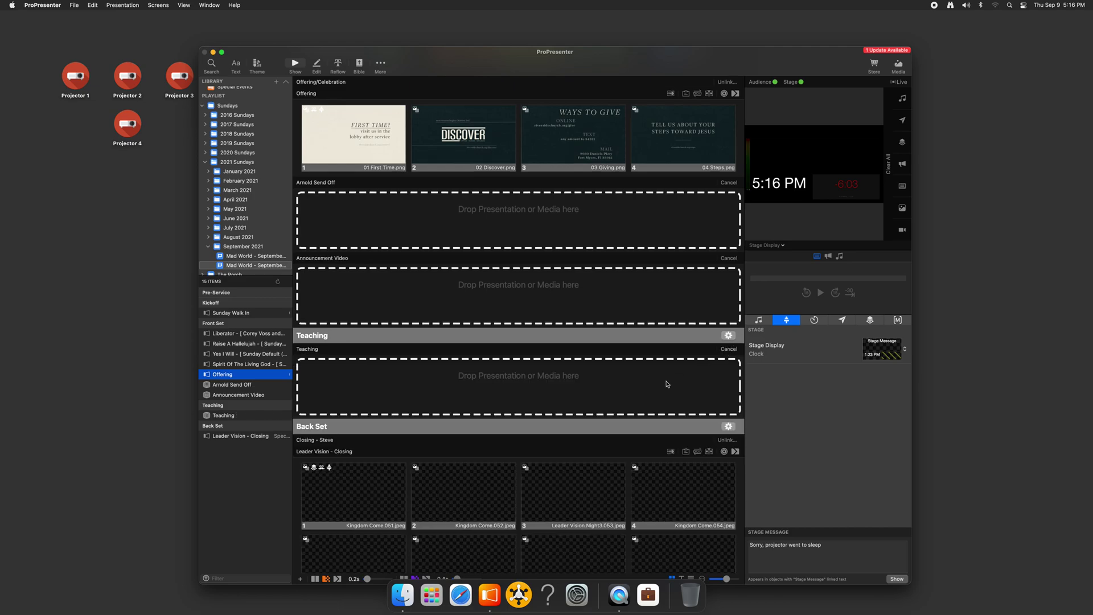
click(726, 439)
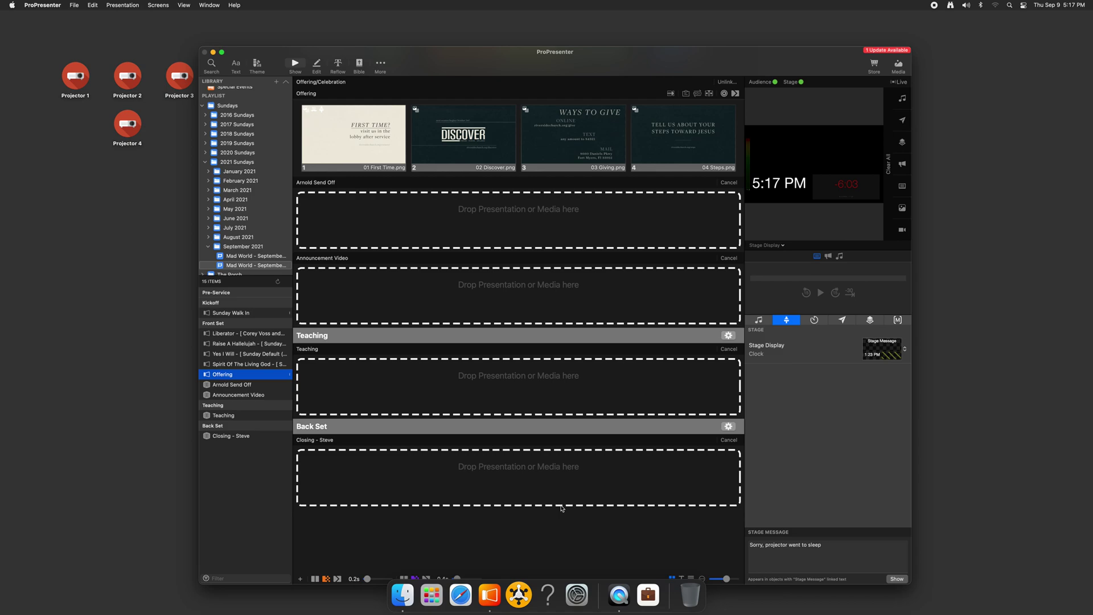
Step: Switch to Safari from the Dock, bringing up its start page over ProPresenter
click(462, 595)
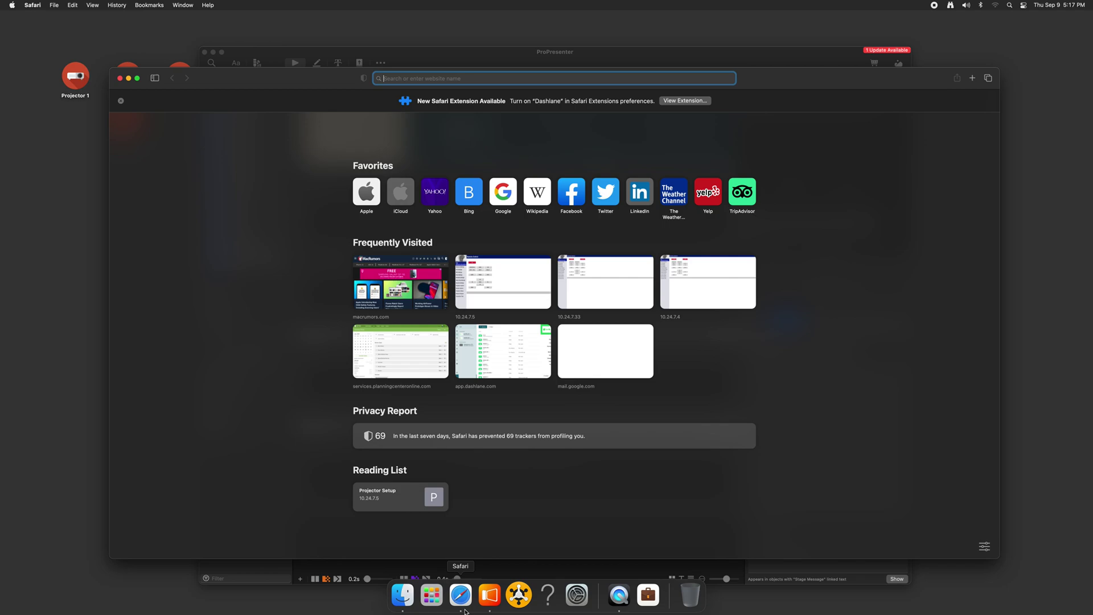
Step: Dismiss the extension notice, load multitracks.com and accept its cookies
click(121, 101)
text(multitracks.com)
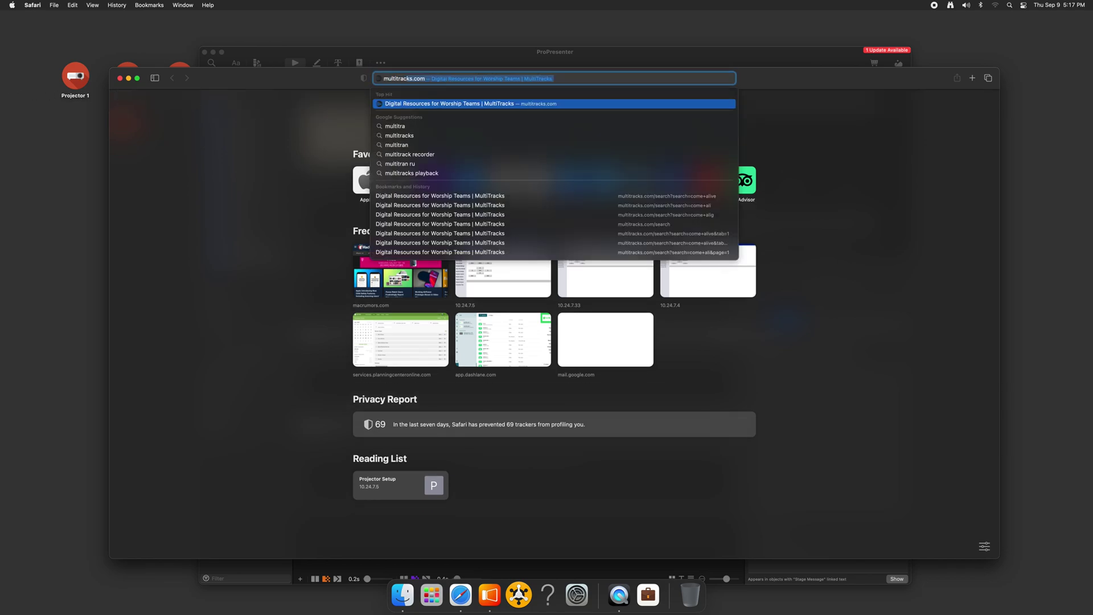
key(Return)
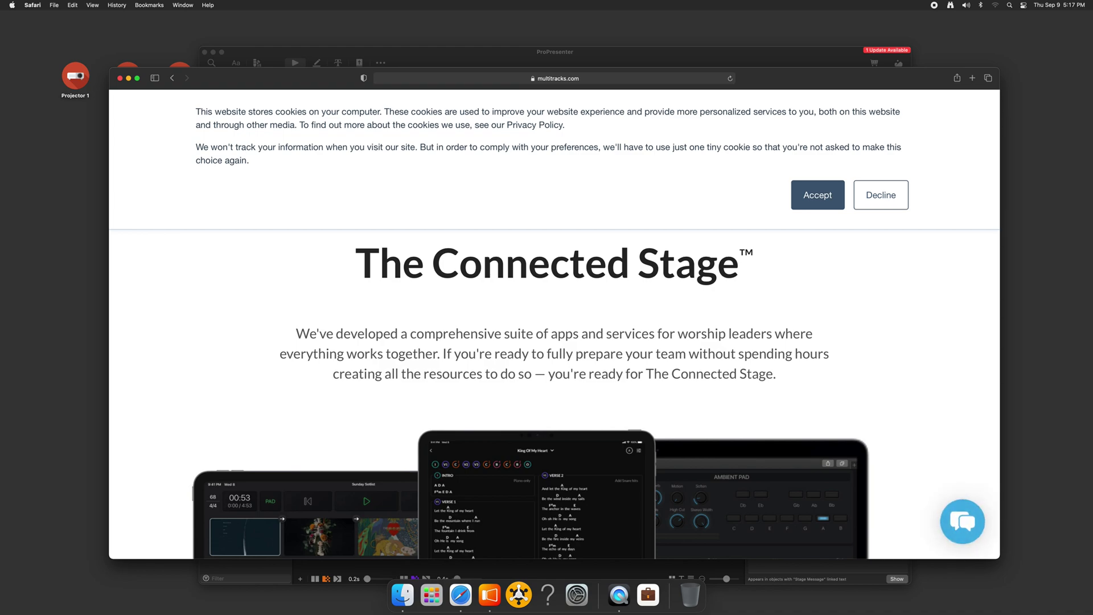
click(805, 192)
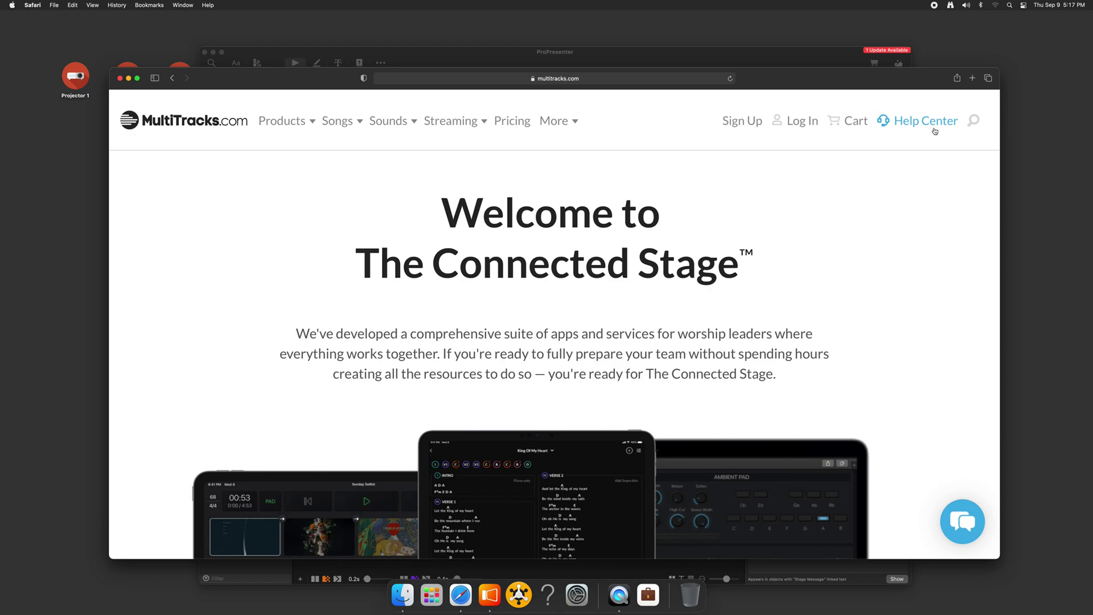
Step: Search 'goodness of god' and open the Bethel Music Goodness of God song page
click(974, 120)
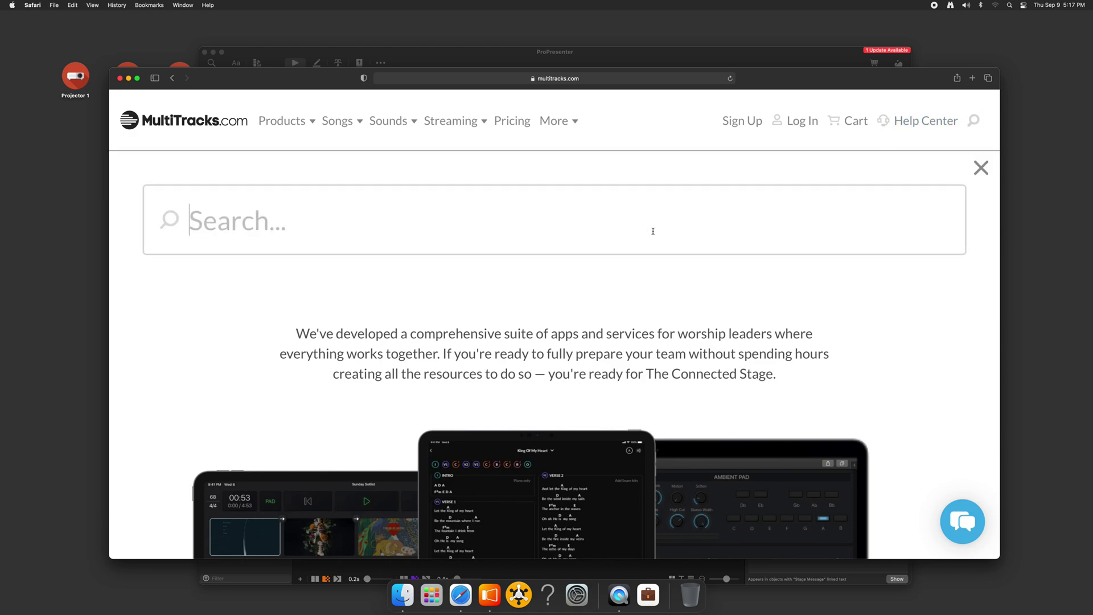
text(goodbe)
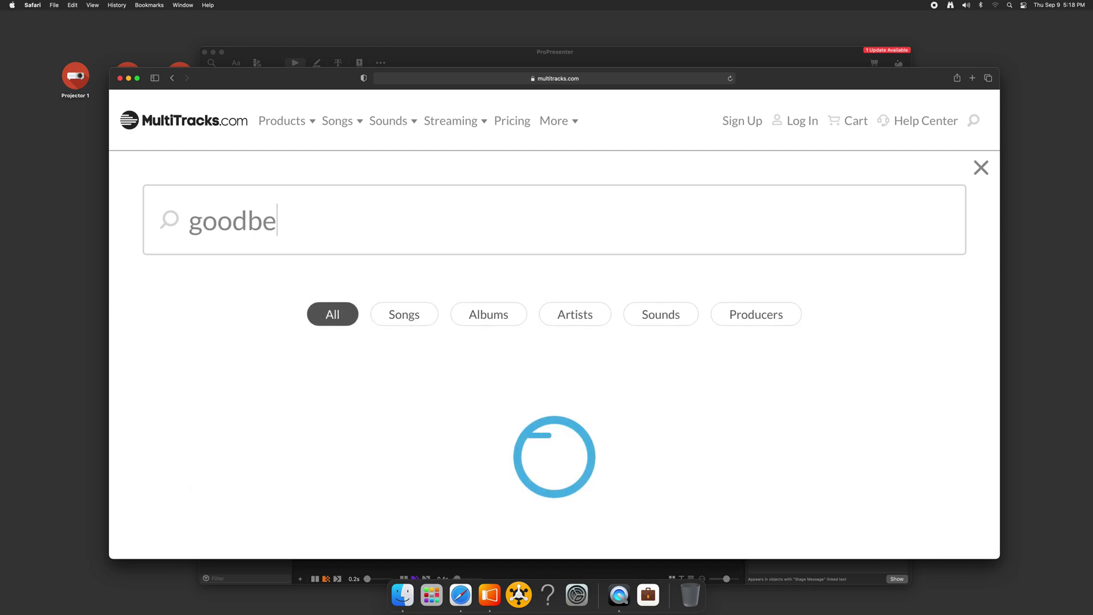
key(BackSpace)
key(BackSpace)
key(BackSpace)
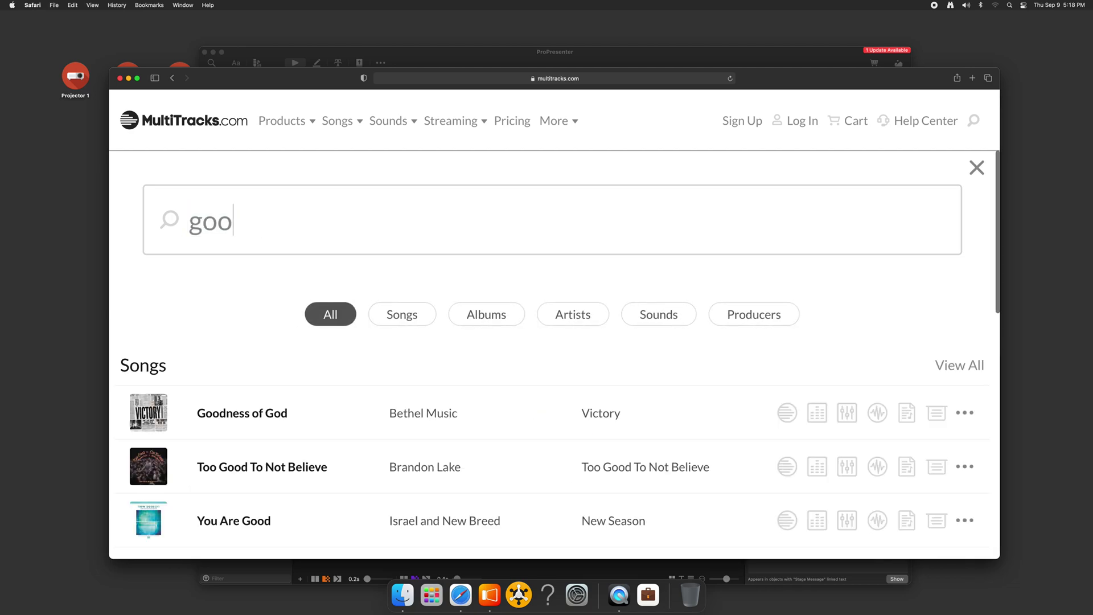
text(dness of god)
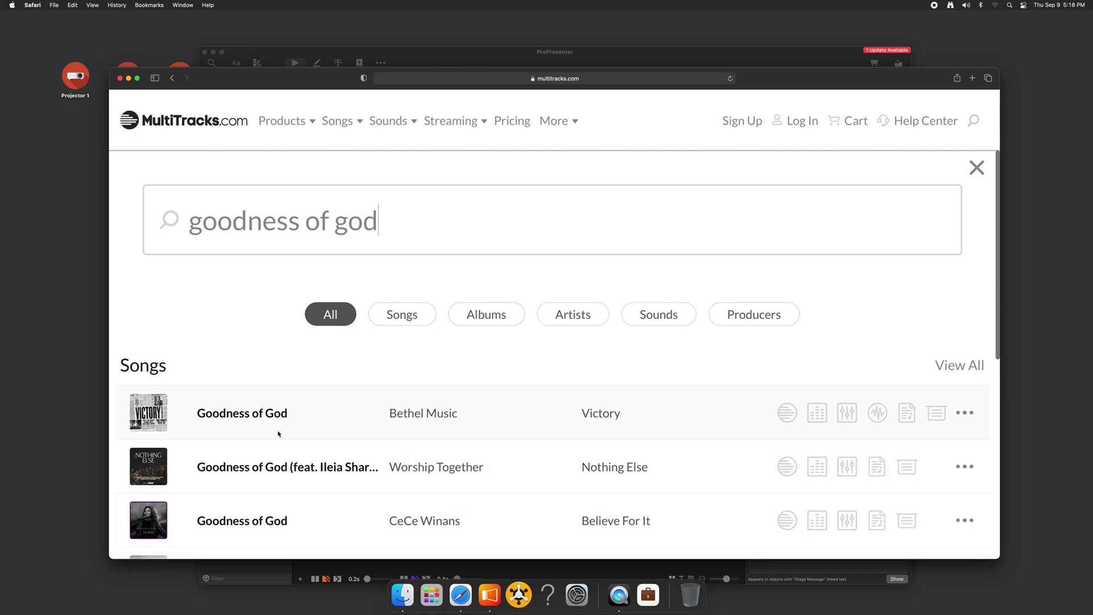
click(275, 422)
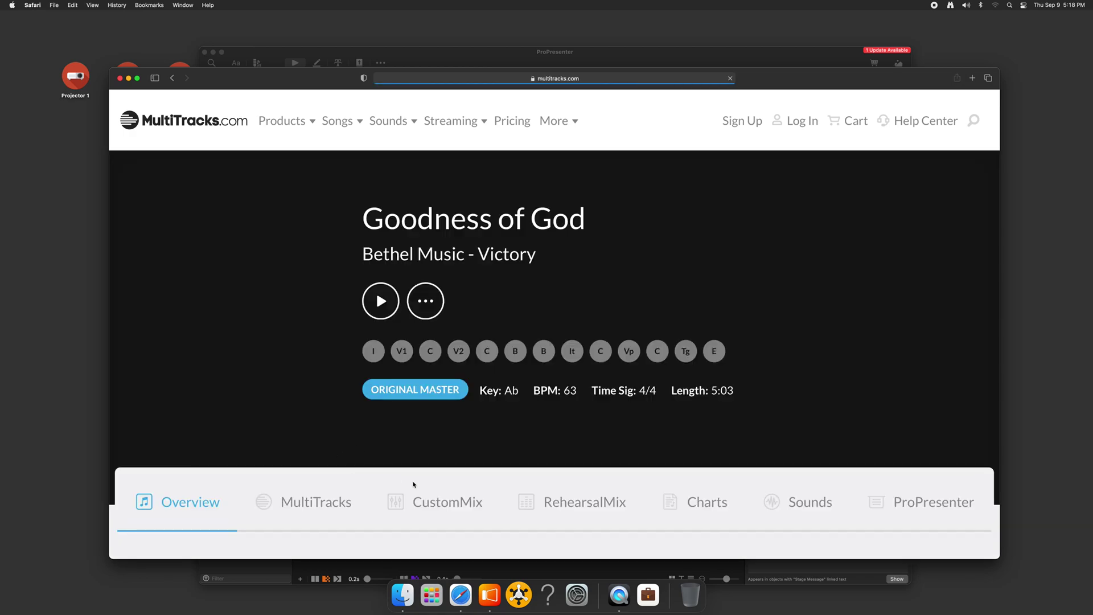
Step: Show the song's ProPresenter section and select the Verse 1 lyrics
scroll(453, 438, down, 10)
scroll(452, 438, up, 9)
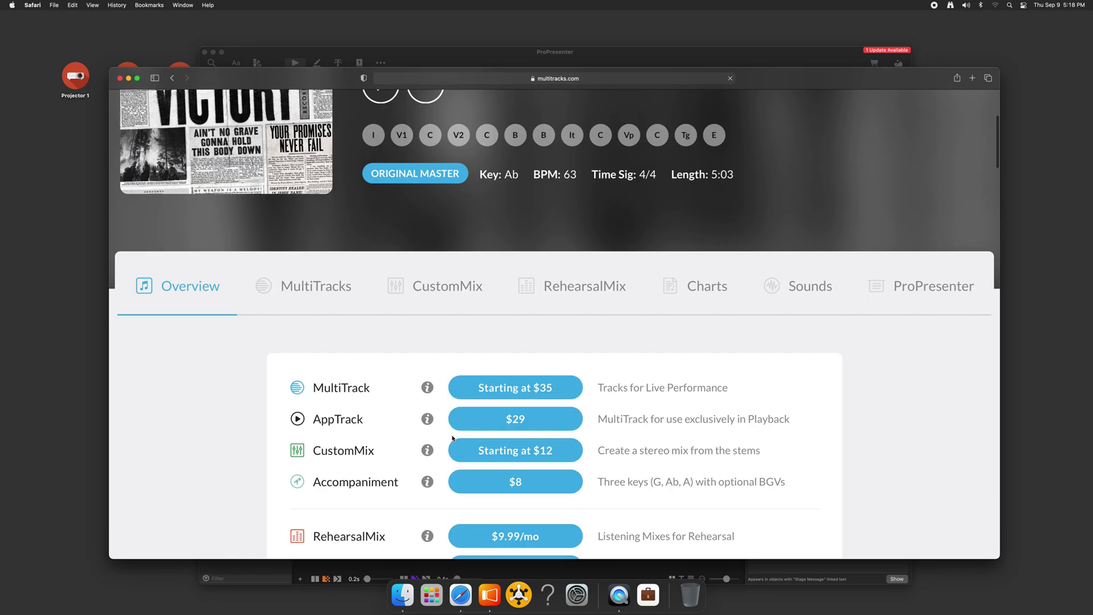
click(932, 289)
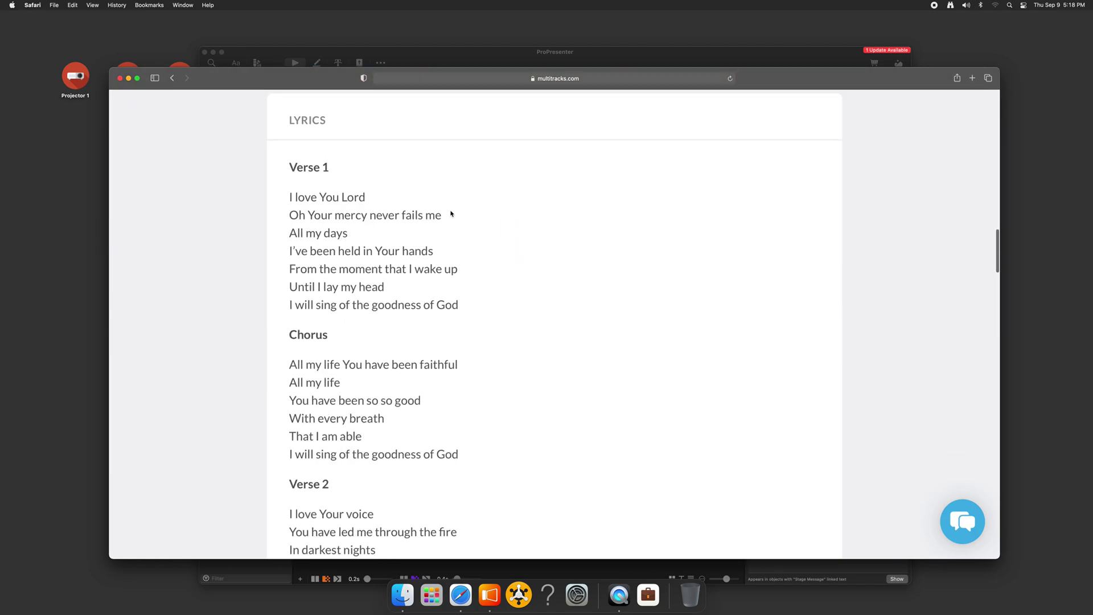
drag(473, 190, 501, 307)
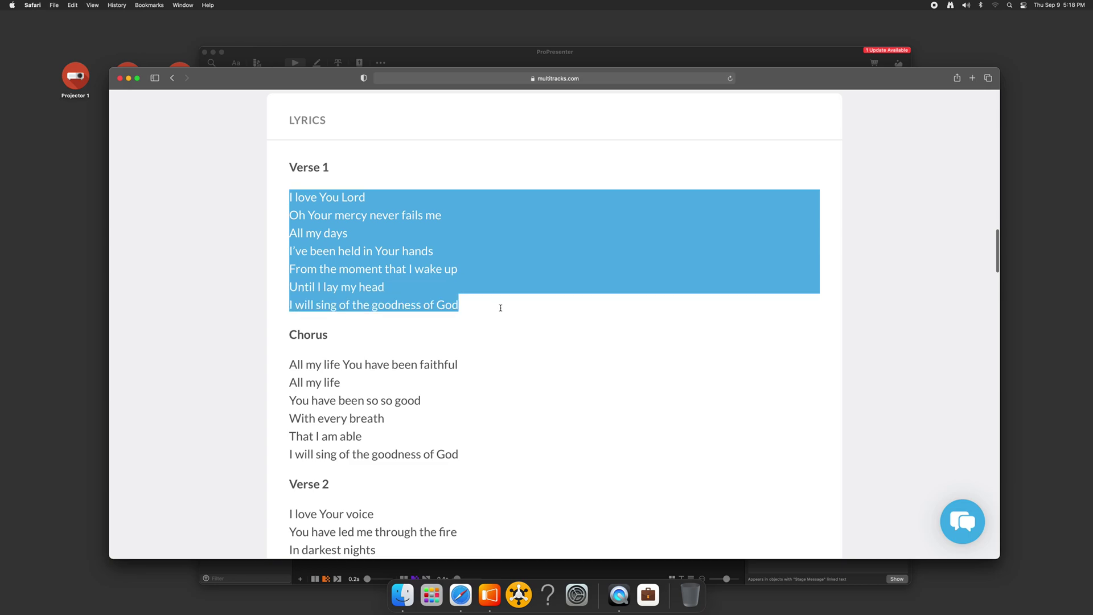
Step: Expand the lyrics with View All and scroll through every section down to the Tag
scroll(475, 345, down, 2)
scroll(443, 402, down, 3)
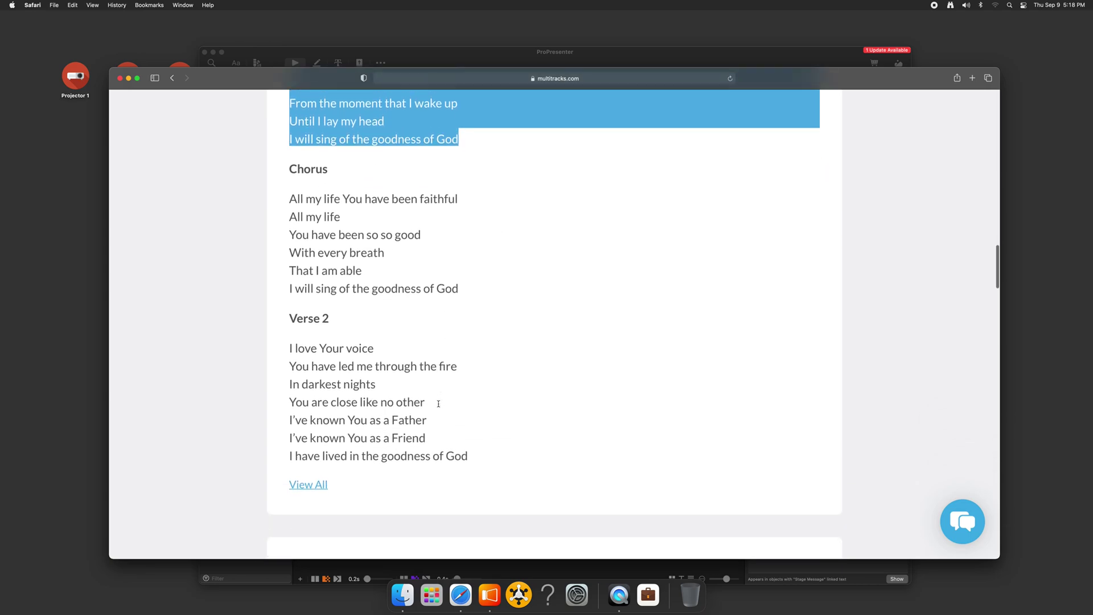
scroll(441, 404, up, 1)
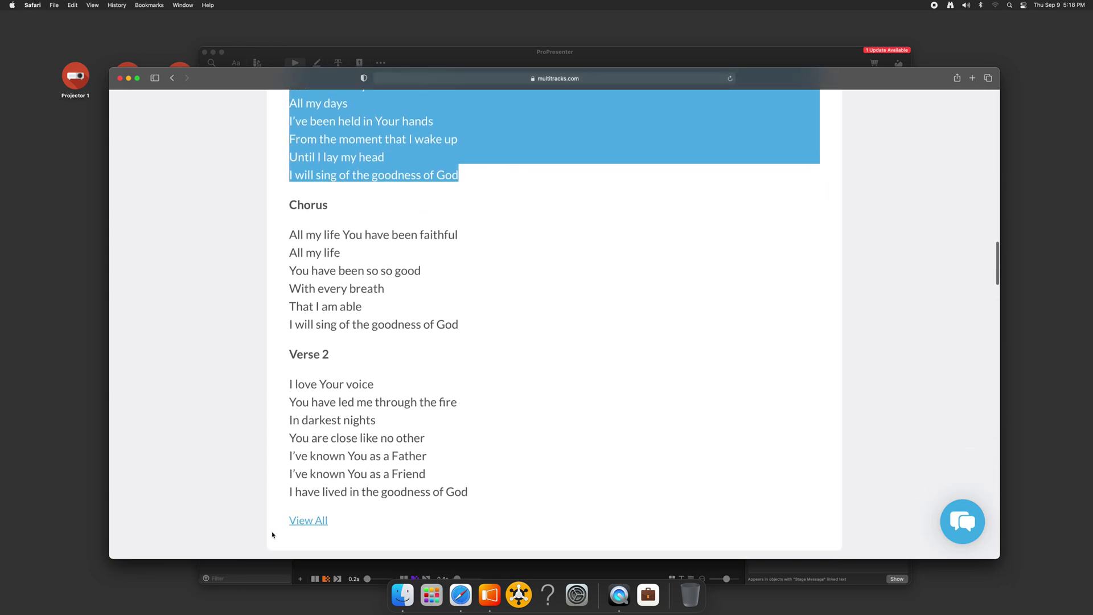
click(299, 520)
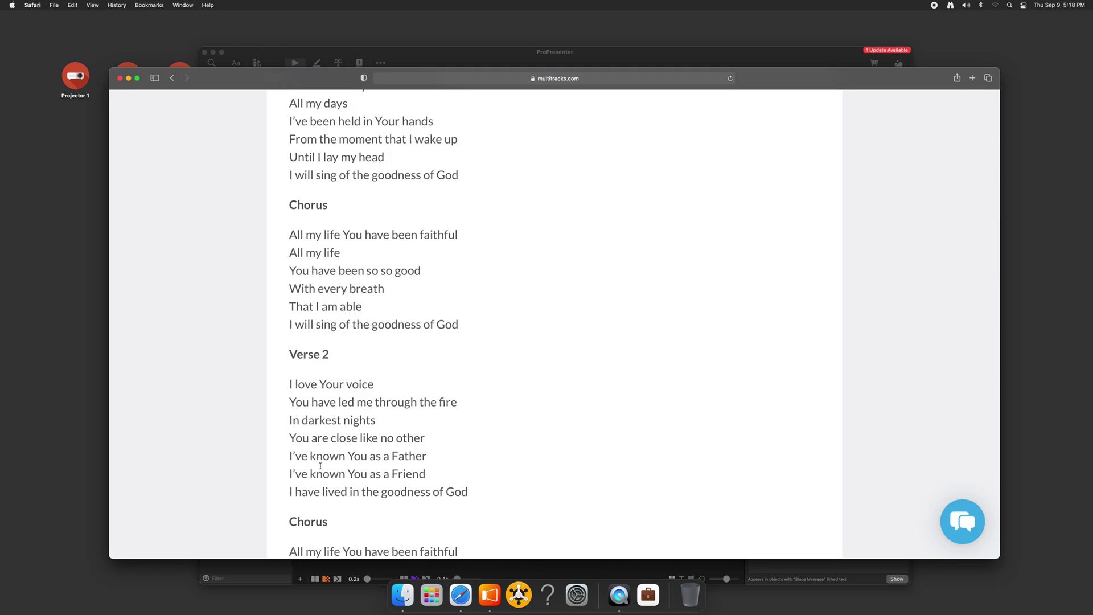
scroll(321, 465, down, 4)
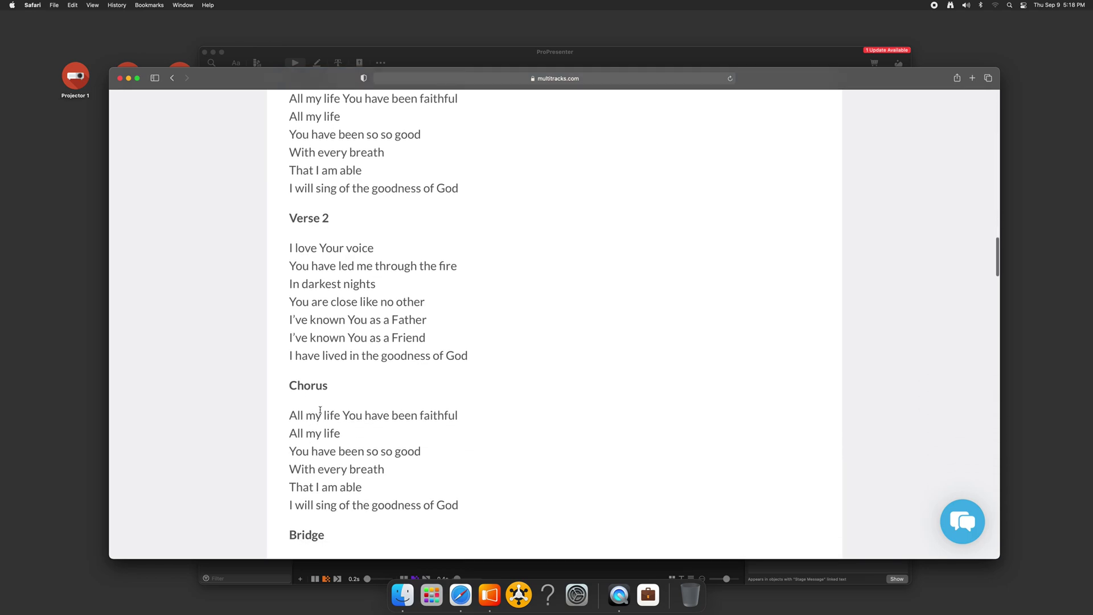
scroll(320, 410, down, 12)
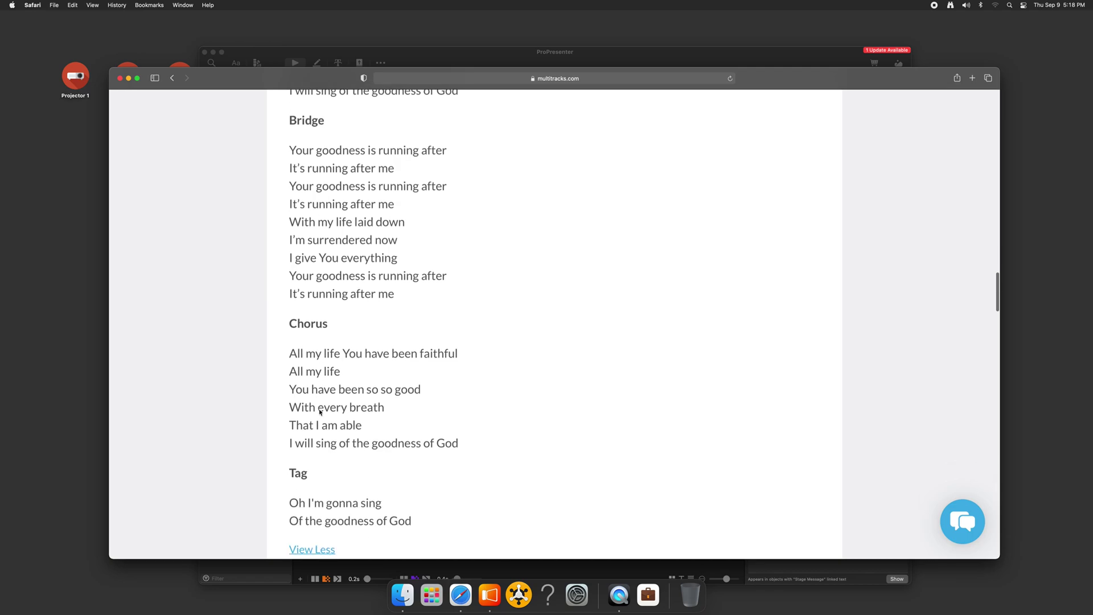
scroll(320, 411, down, 6)
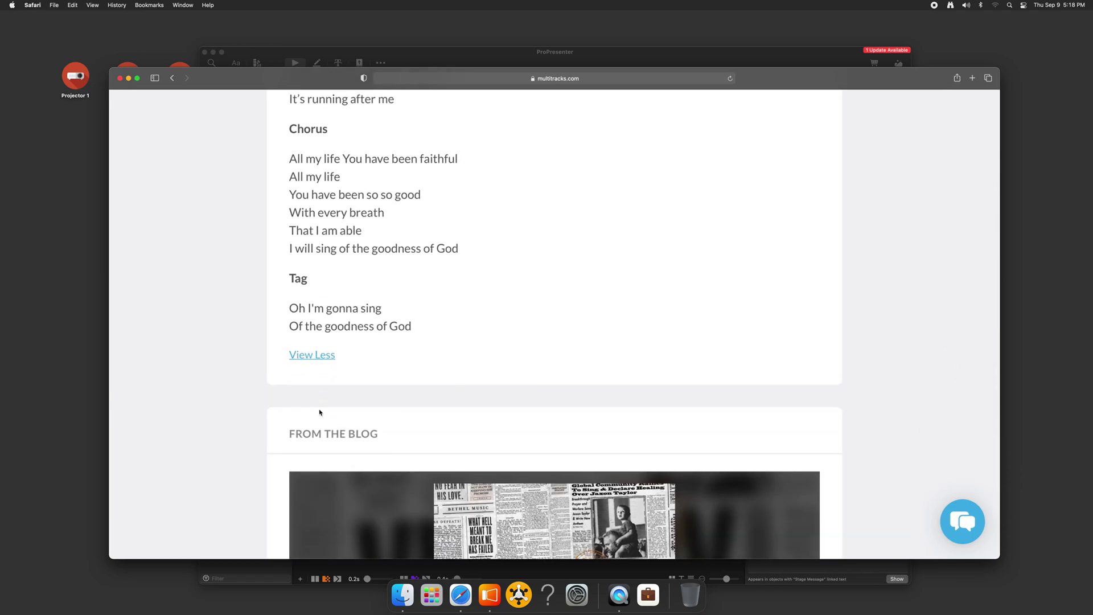
scroll(318, 413, up, 5)
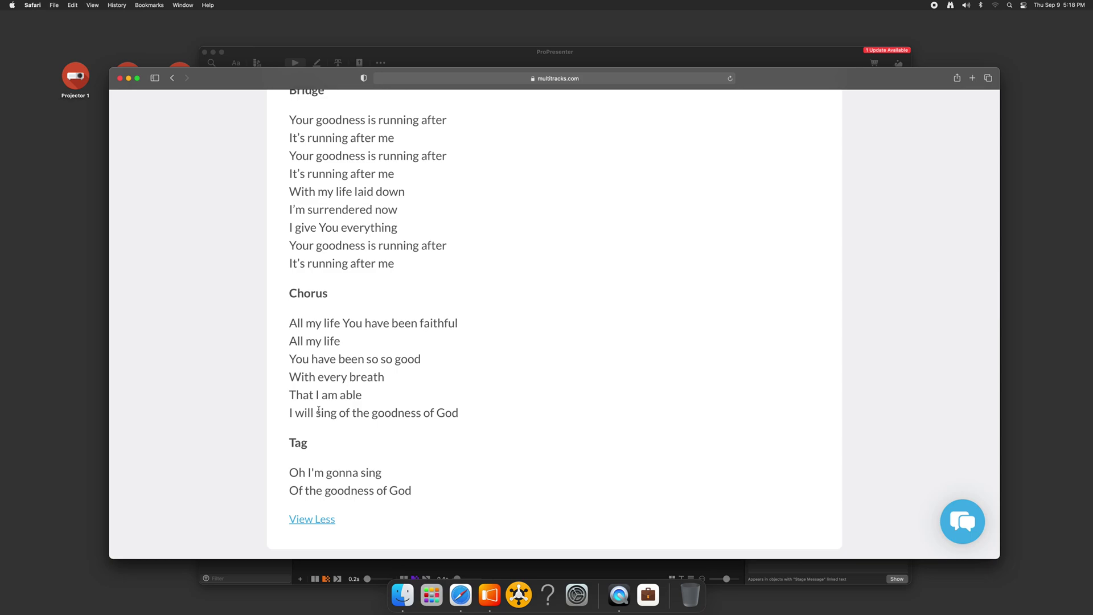
scroll(319, 410, up, 3)
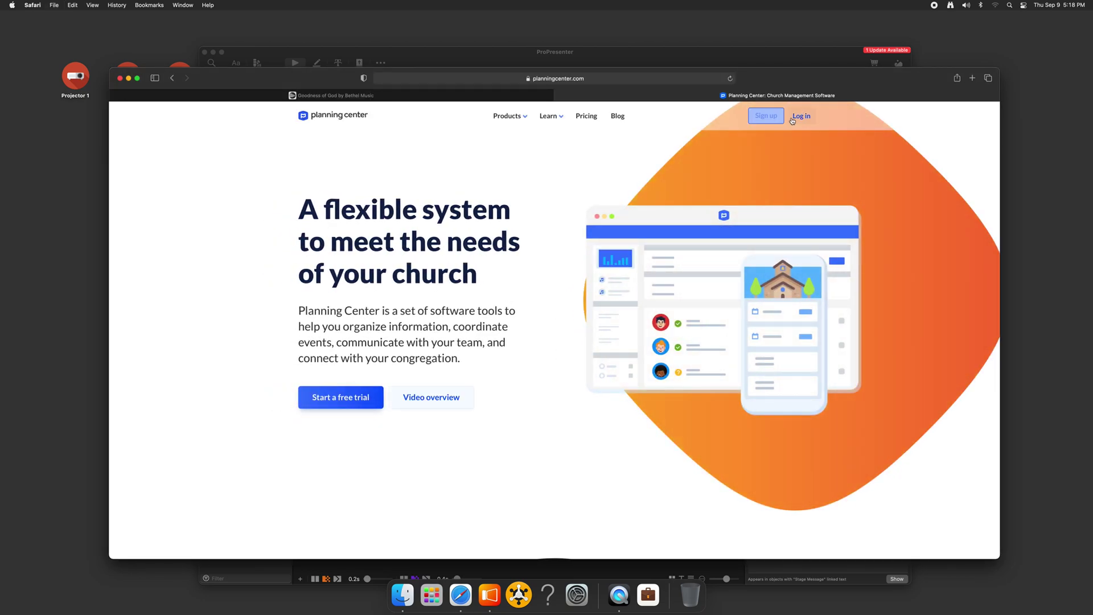
Step: Sign in to Planning Center and open the September 12, 2021 Worship plan's Front Set songs
click(800, 116)
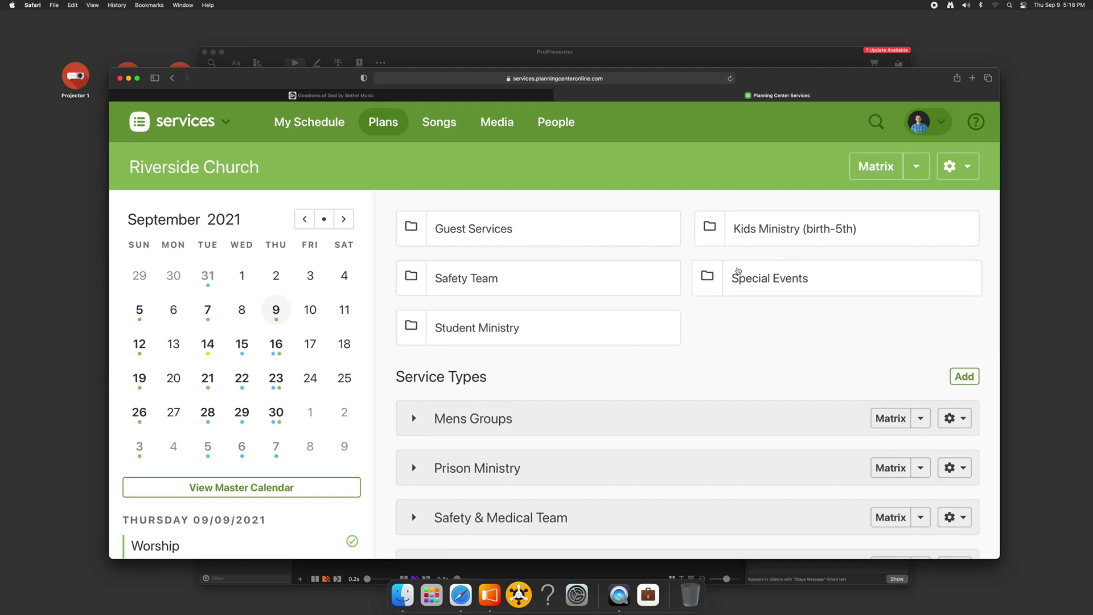
scroll(738, 271, down, 7)
click(634, 388)
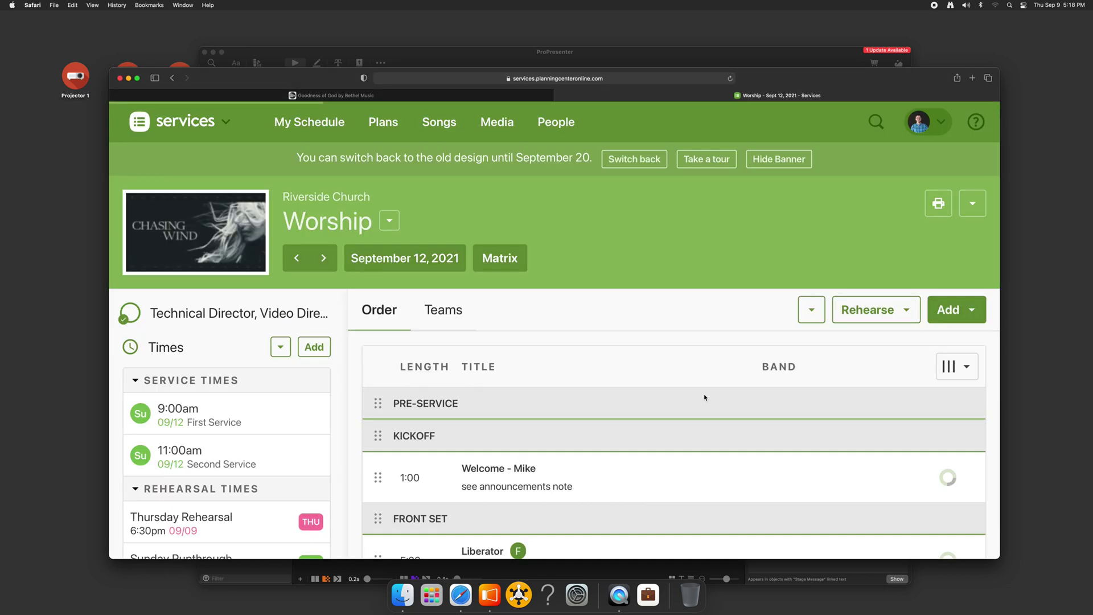
scroll(705, 398, down, 5)
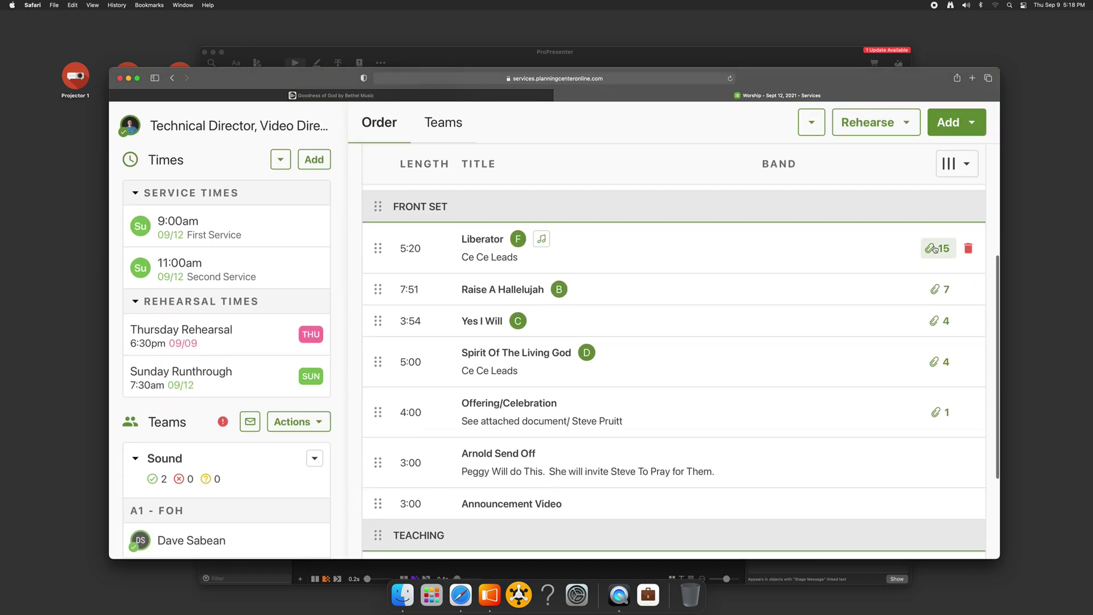
scroll(935, 249, up, 5)
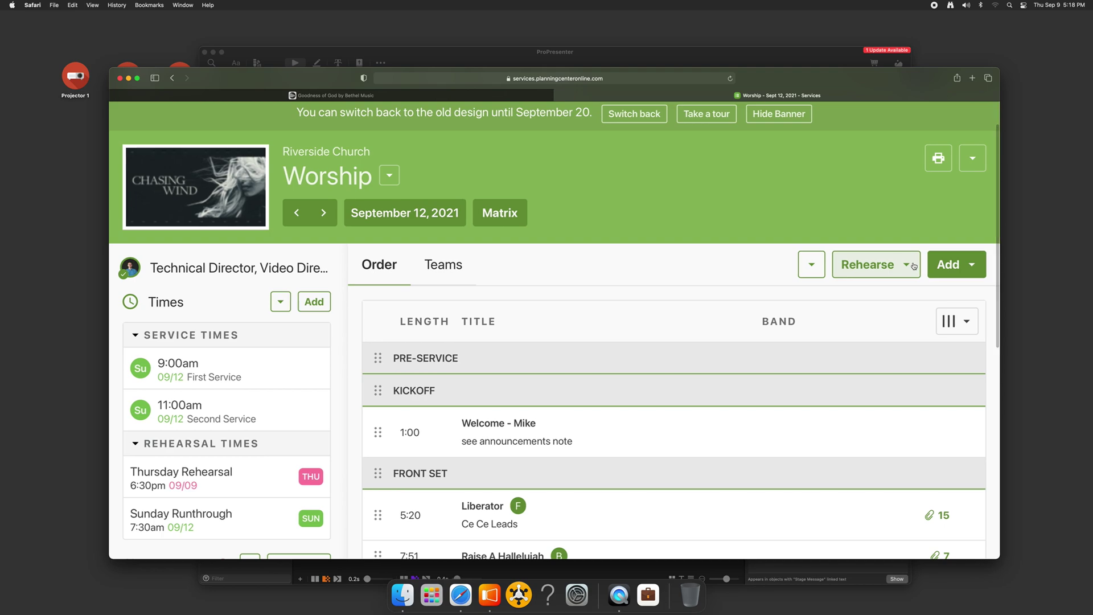
scroll(922, 268, down, 5)
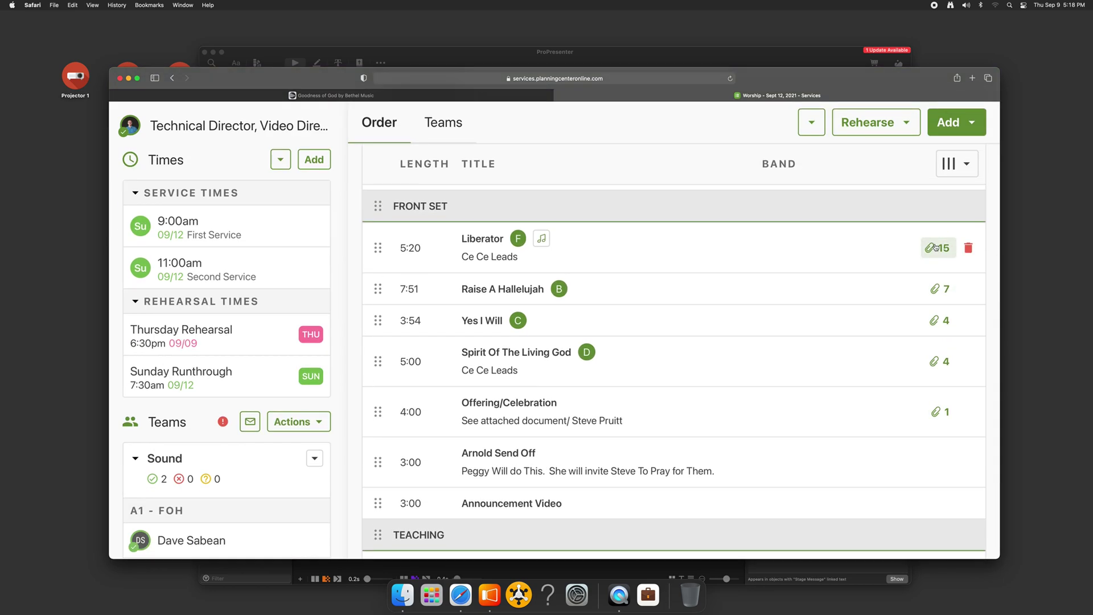
click(935, 248)
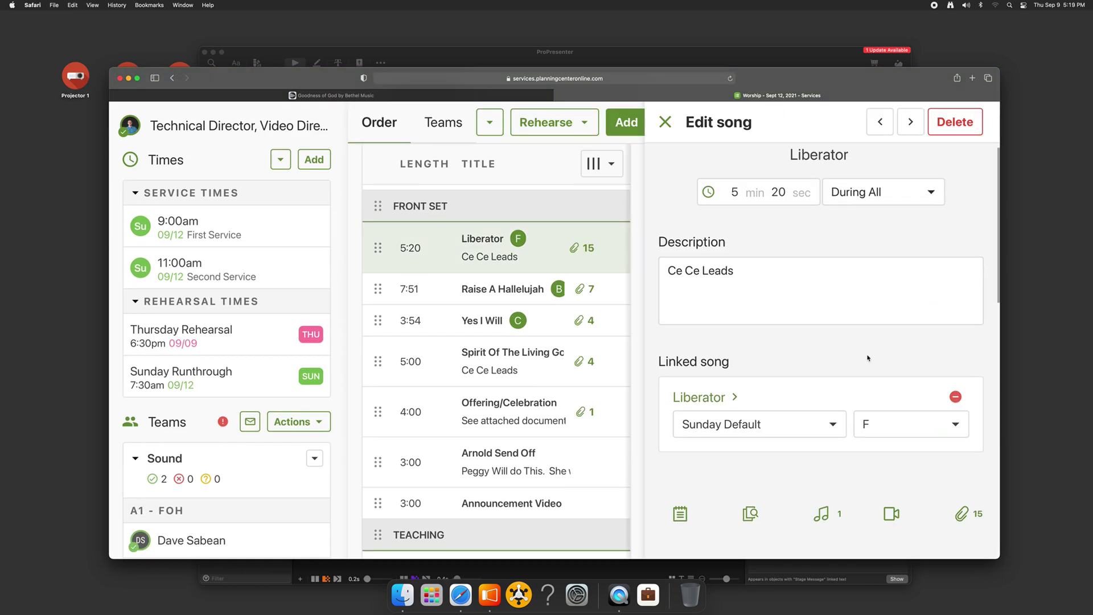
Step: Preview Liberator's key-of-C chord chart PDF, then close it to return to the file list
scroll(868, 358, down, 5)
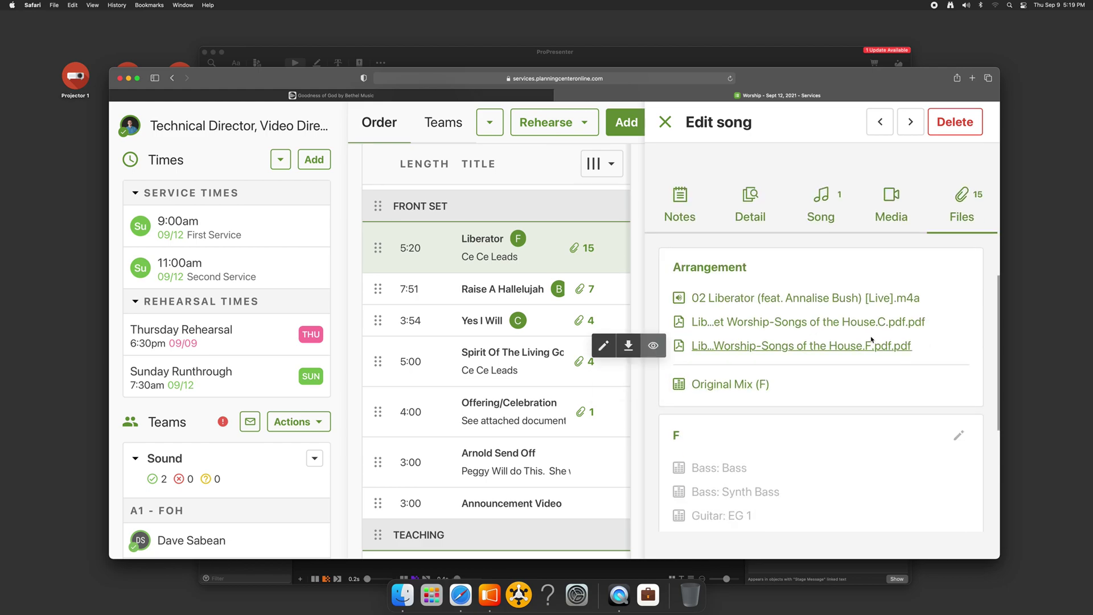
click(871, 321)
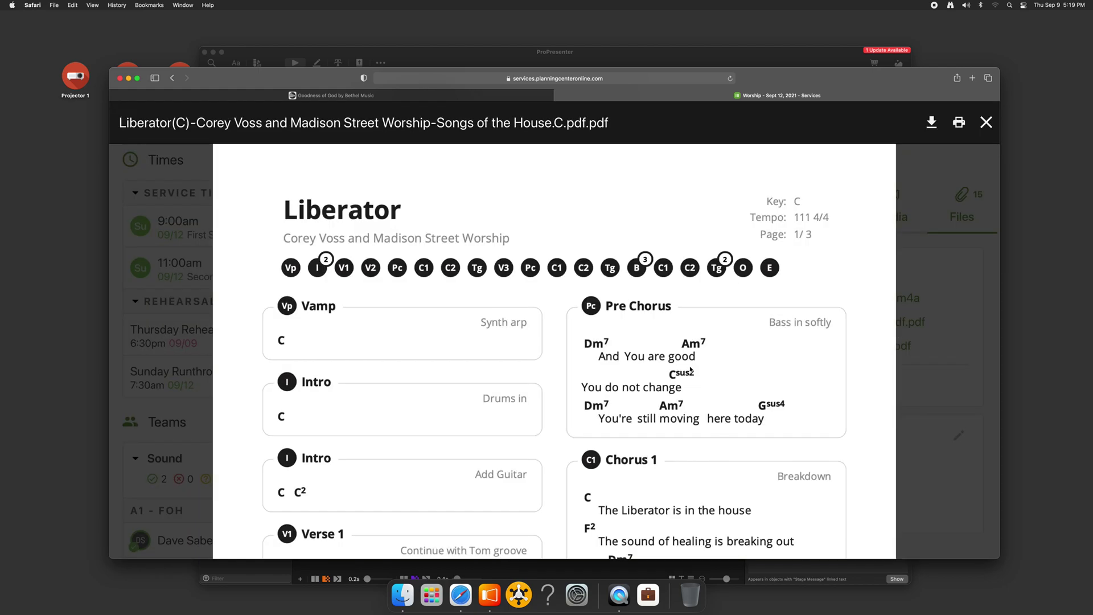
scroll(650, 390, down, 2)
scroll(650, 390, up, 2)
click(986, 122)
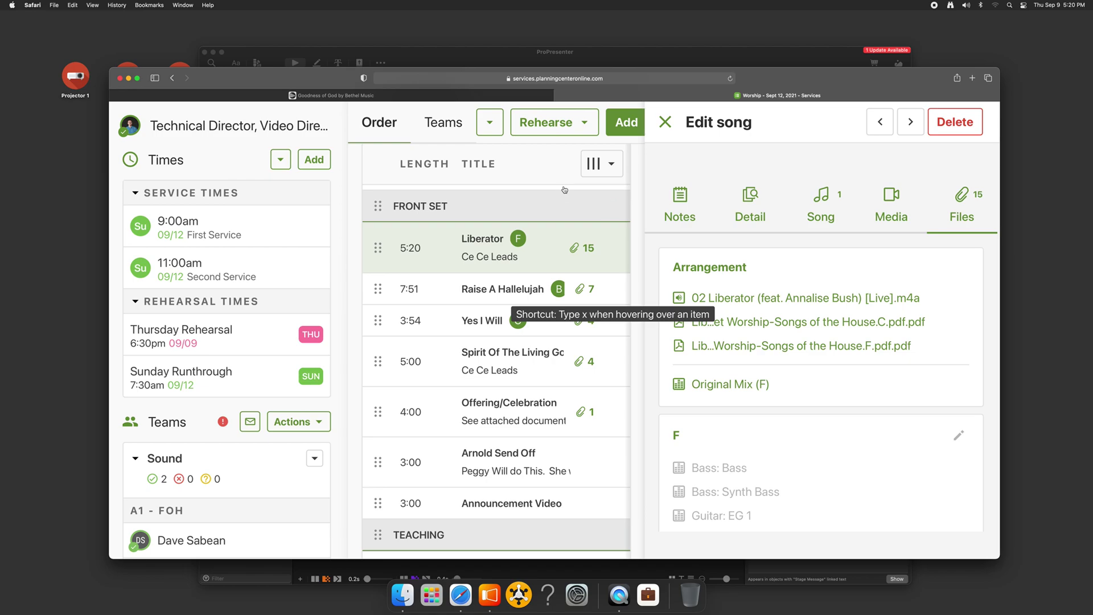
Step: Reopen Liberator's song panel and view its arrangement info: 111 bpm, 4/4, Vamp through Outro
click(665, 122)
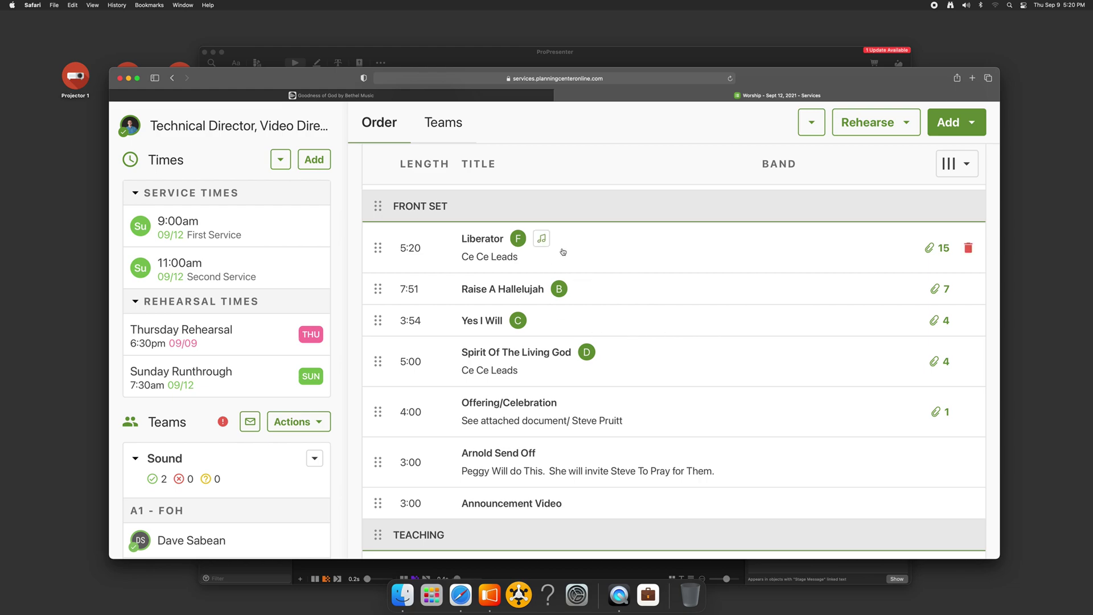
click(745, 258)
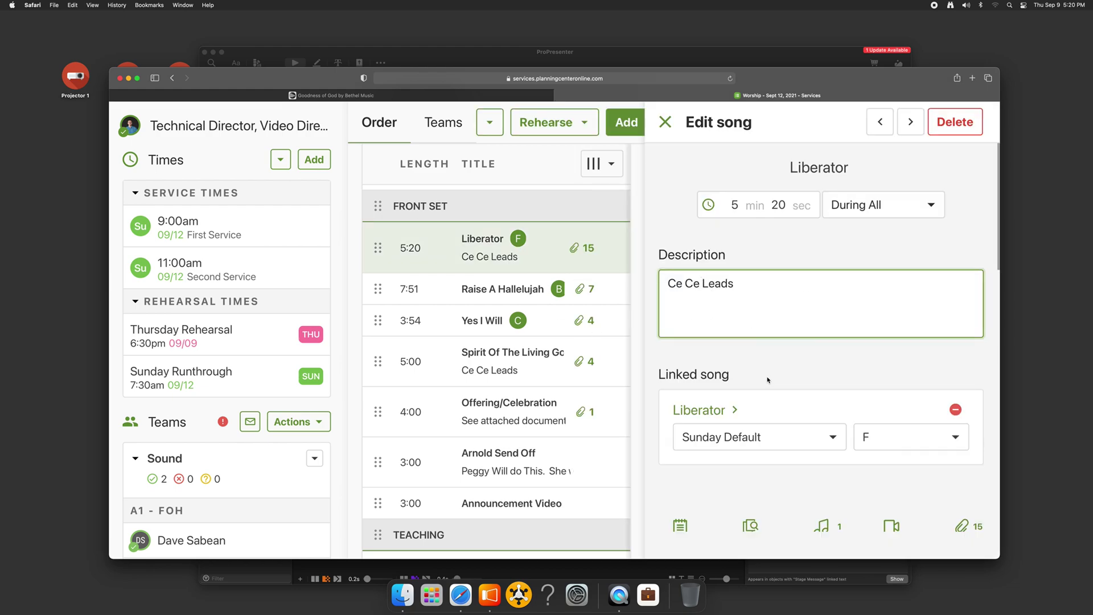
scroll(771, 394, down, 1)
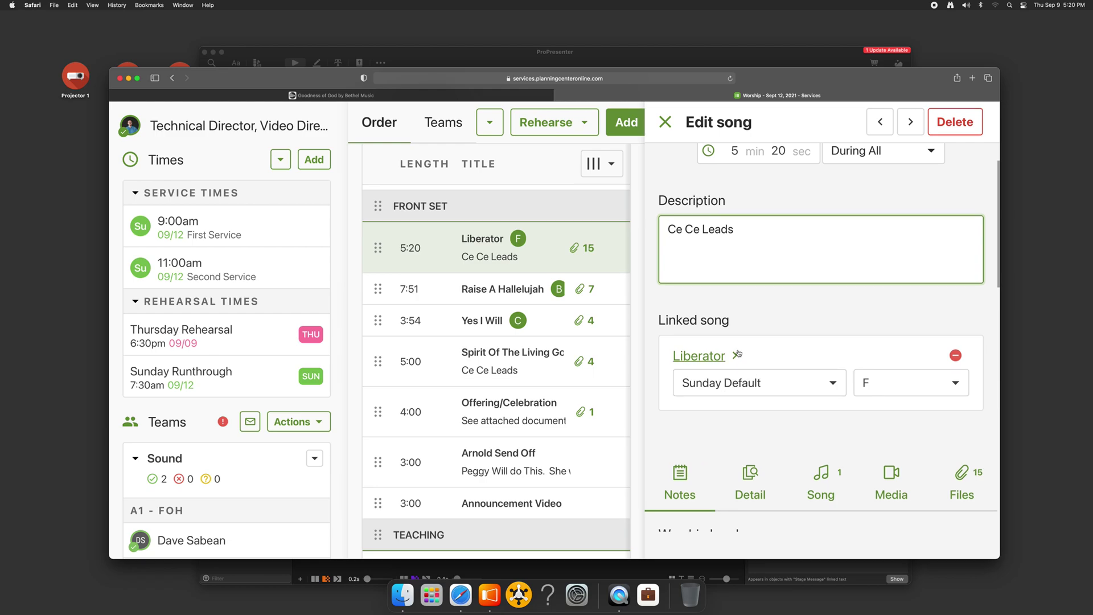
scroll(741, 368, down, 2)
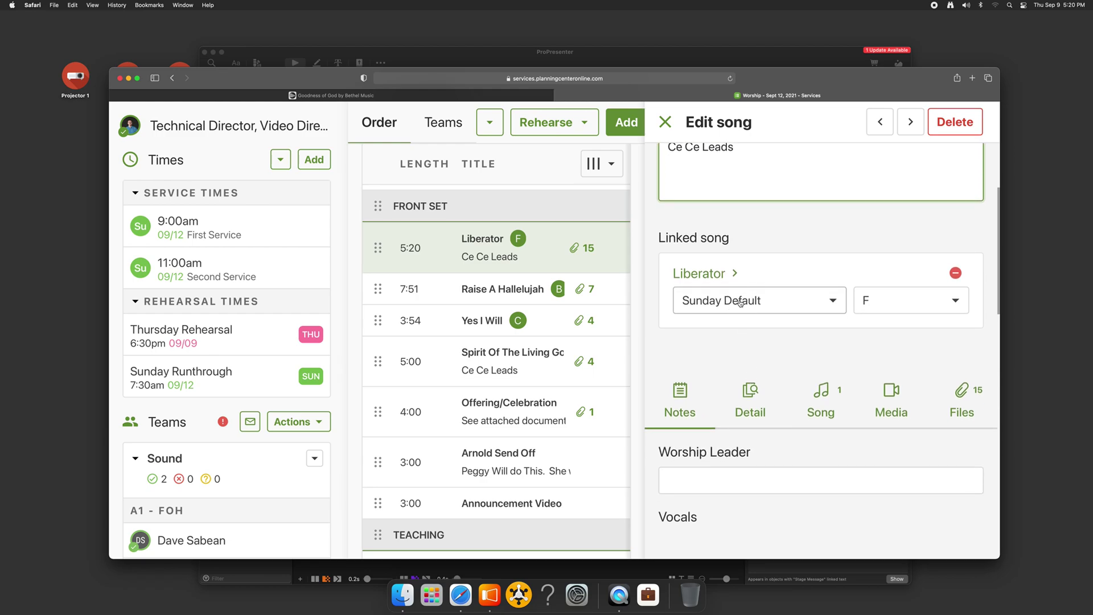
click(740, 301)
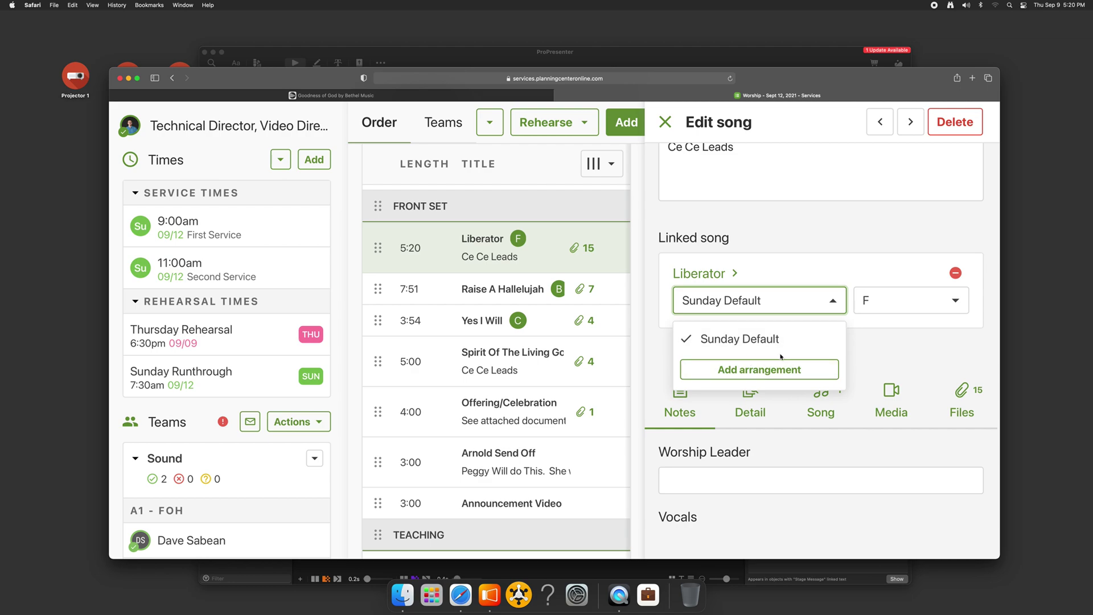
click(911, 348)
scroll(825, 342, down, 2)
click(746, 341)
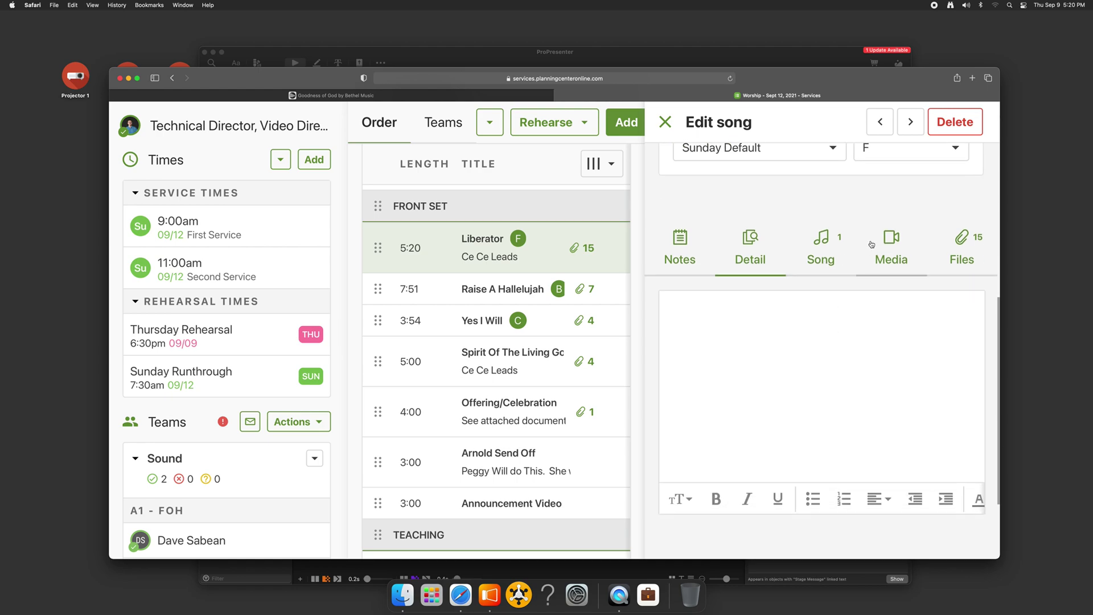
click(826, 253)
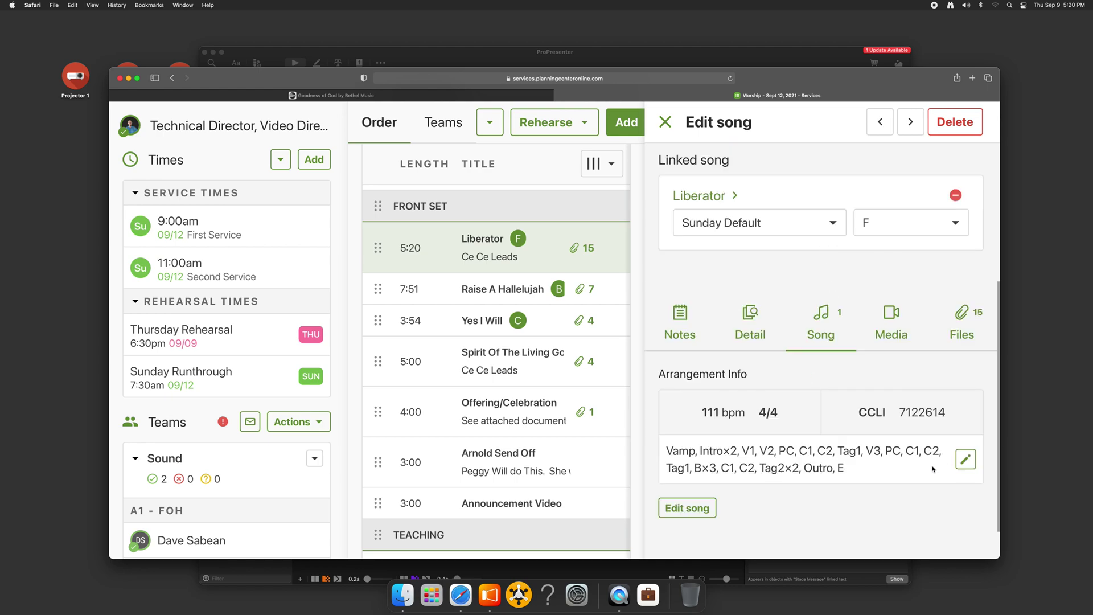
Step: Add a 'settings' section label to Liberator's arrangement sequence and move it to the start
click(966, 459)
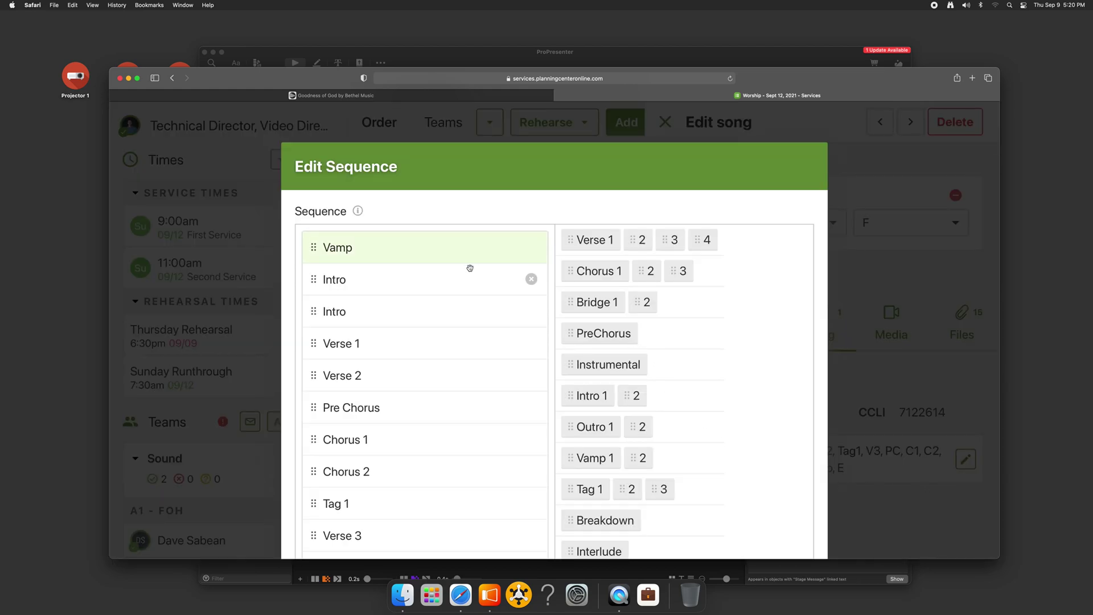
scroll(463, 312, down, 8)
scroll(462, 313, up, 3)
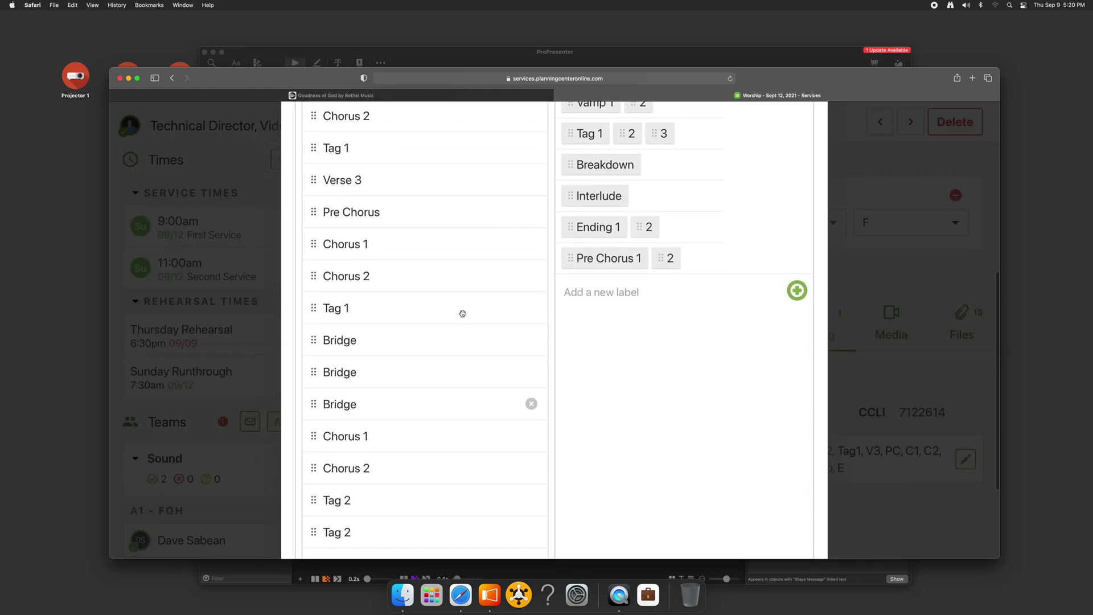
scroll(620, 325, up, 6)
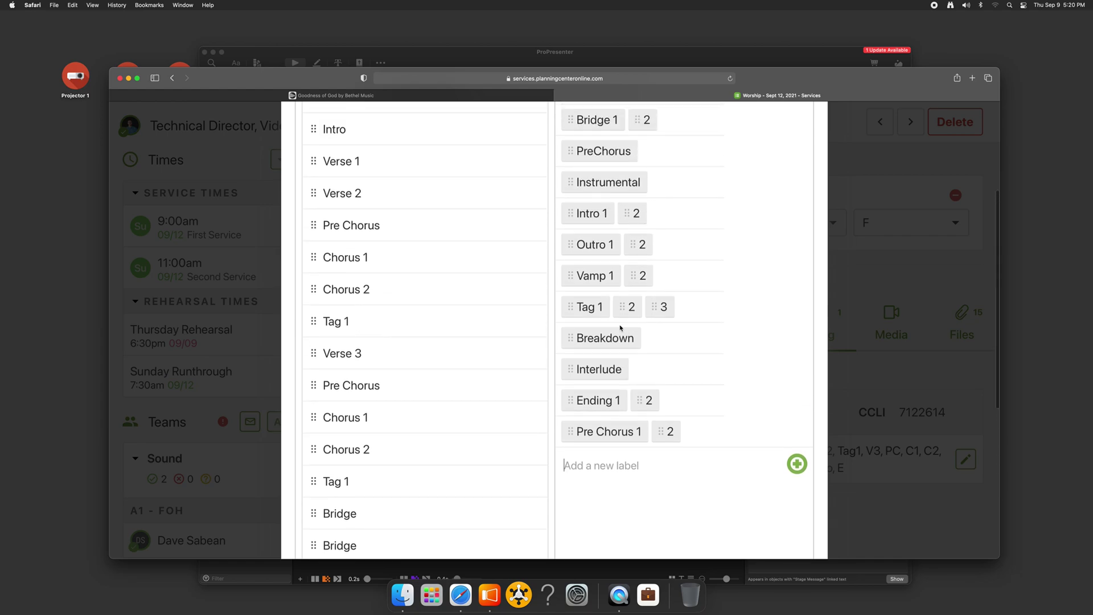
scroll(620, 327, down, 2)
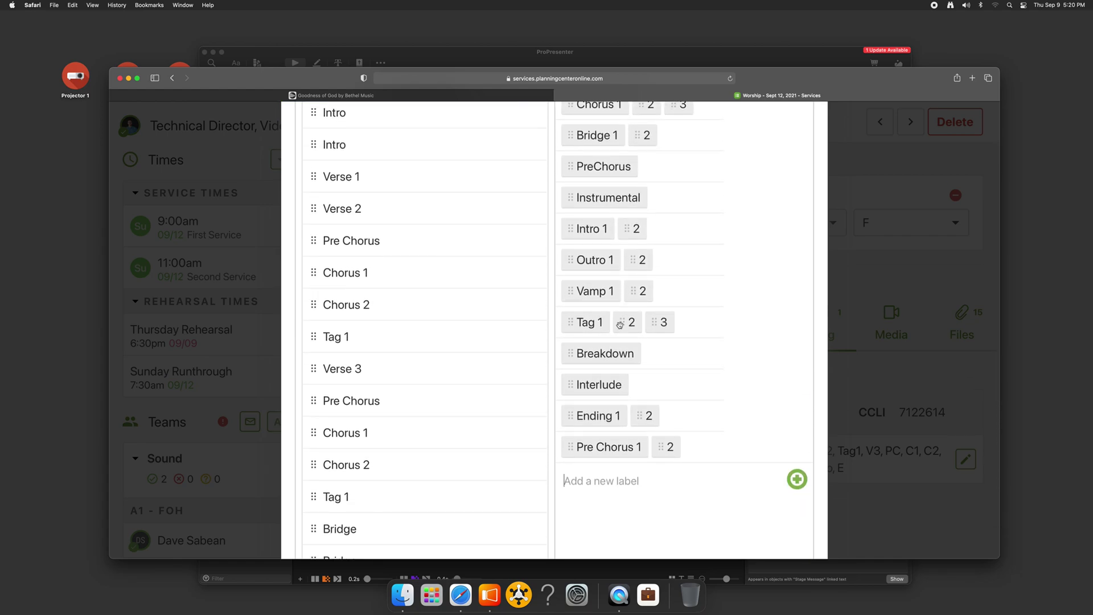
text(settings)
key(Return)
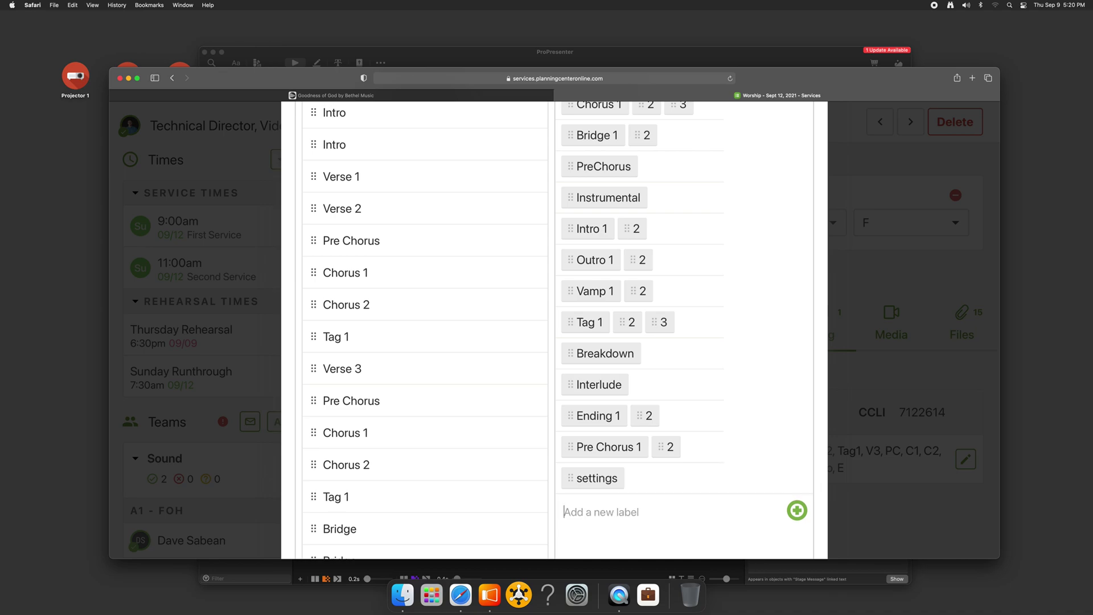
drag(601, 484, 478, 213)
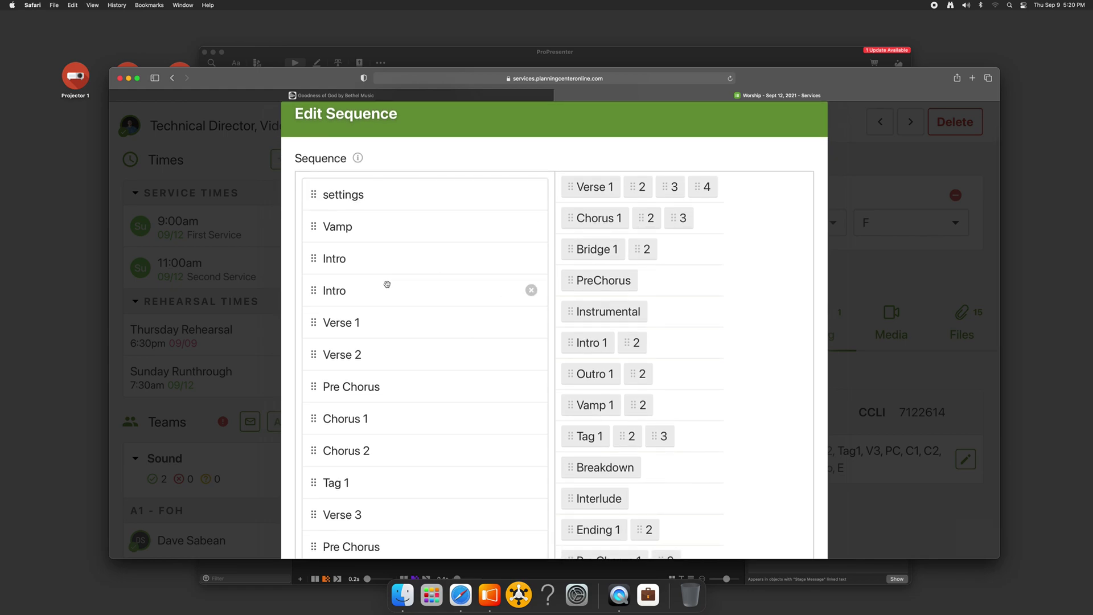
Step: Add a 'copyright' section after Outro and E at the end, then save the sequence
scroll(387, 284, down, 10)
scroll(506, 330, down, 4)
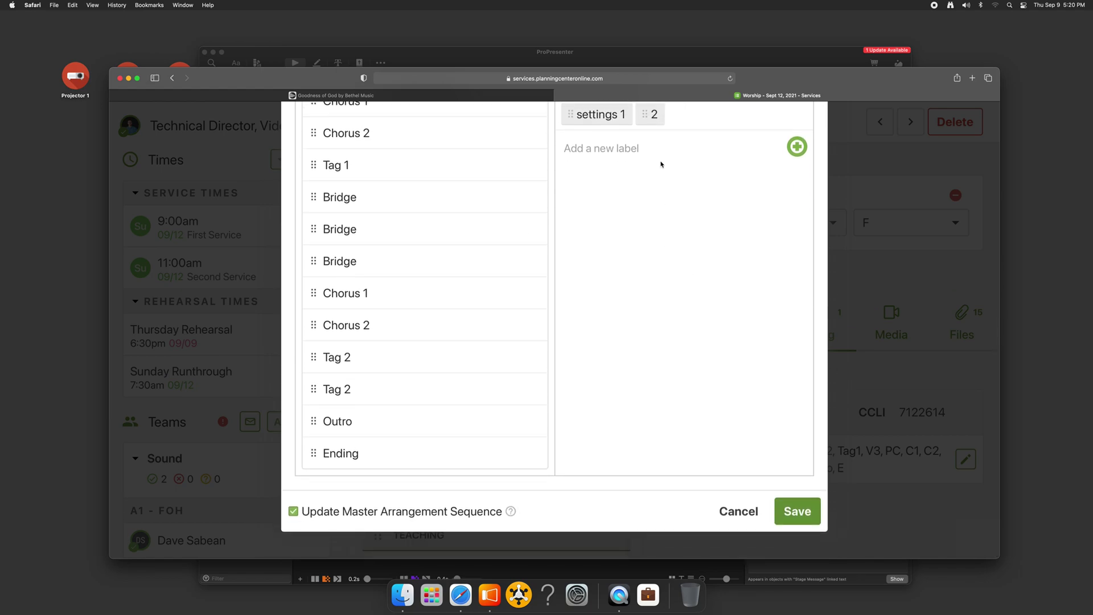
text(copyright)
click(796, 149)
drag(589, 146, 467, 484)
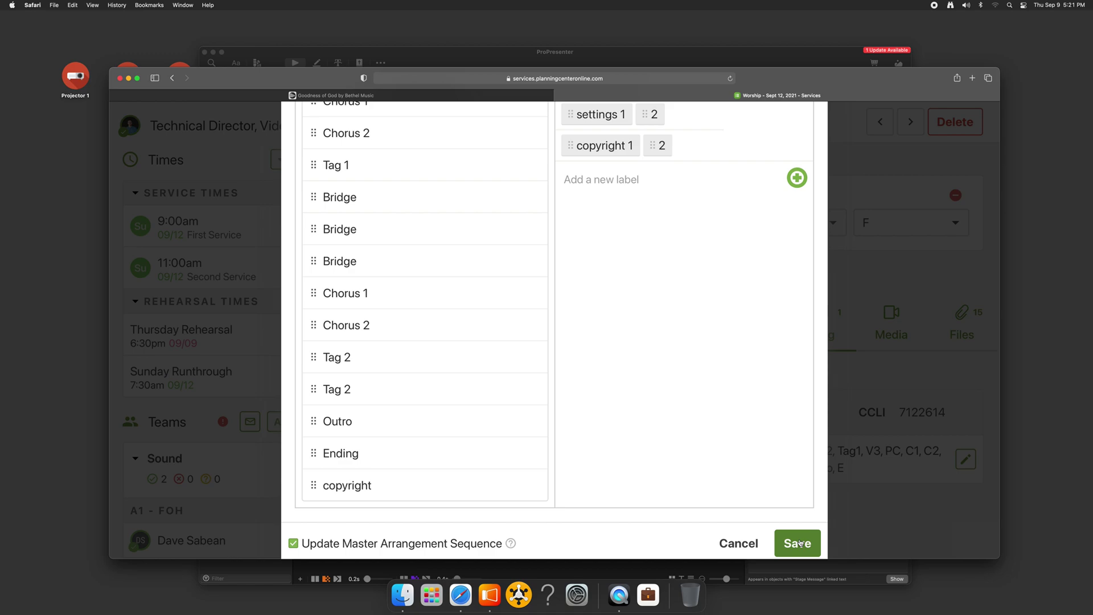
click(800, 542)
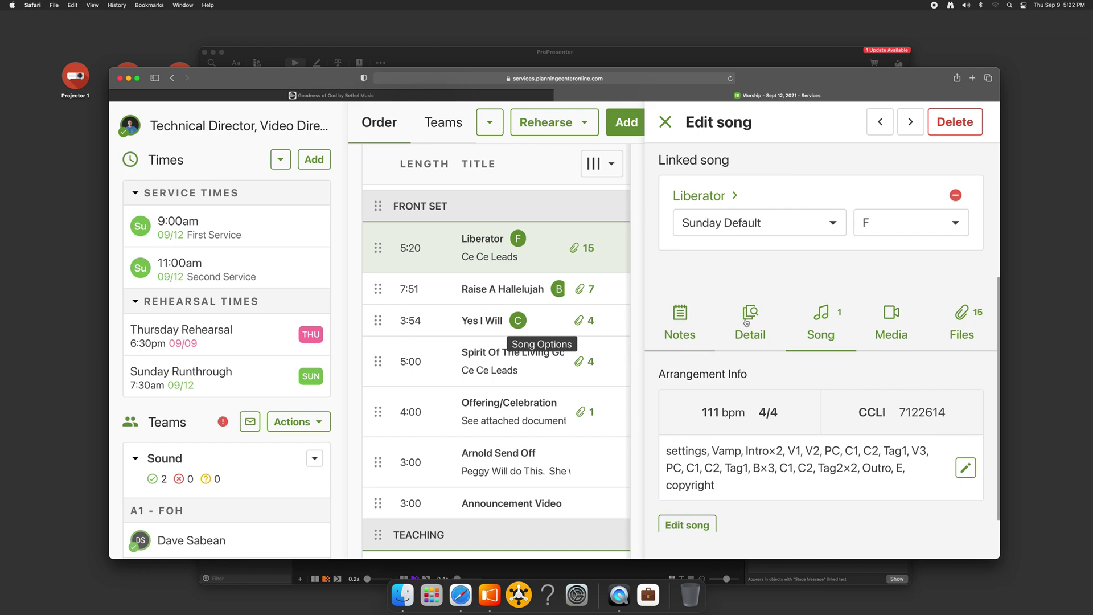
Step: Verify Liberator's Arrangement Info runs from settings to copyright, then return to ProPresenter
scroll(906, 468, down, 1)
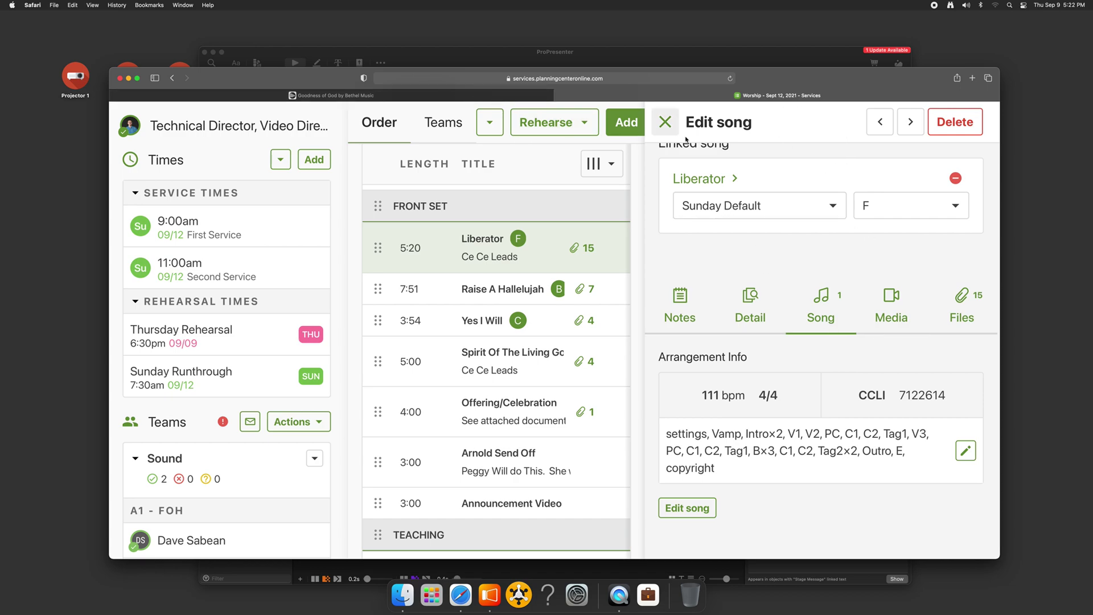
click(454, 54)
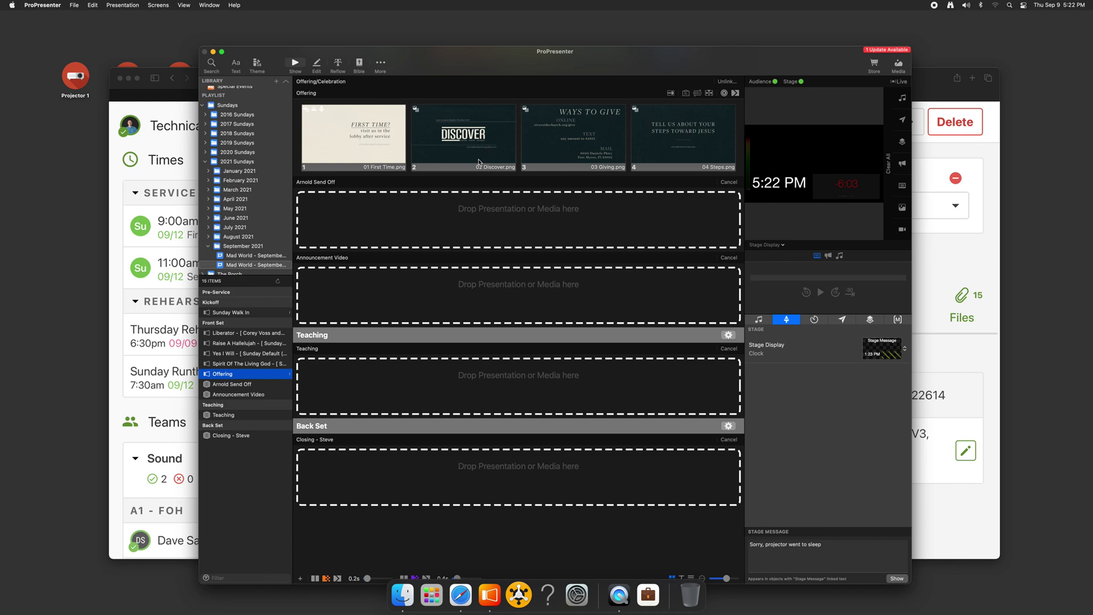
Step: Open ProPresenter's Services preferences with Match Songs in Library and Make Arrangements From Sequences enabled
click(43, 5)
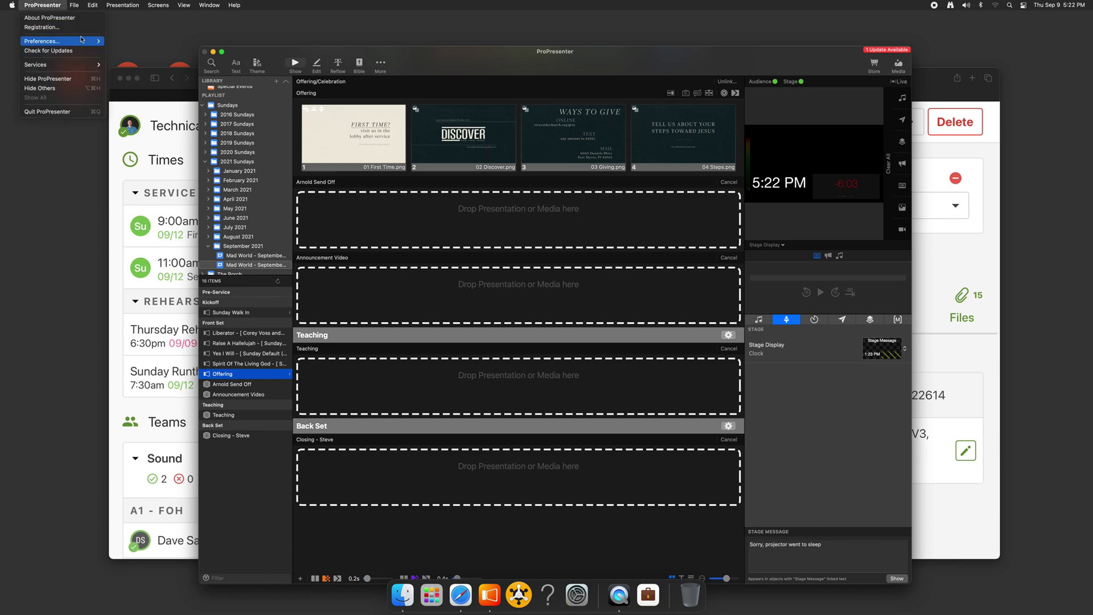
click(538, 209)
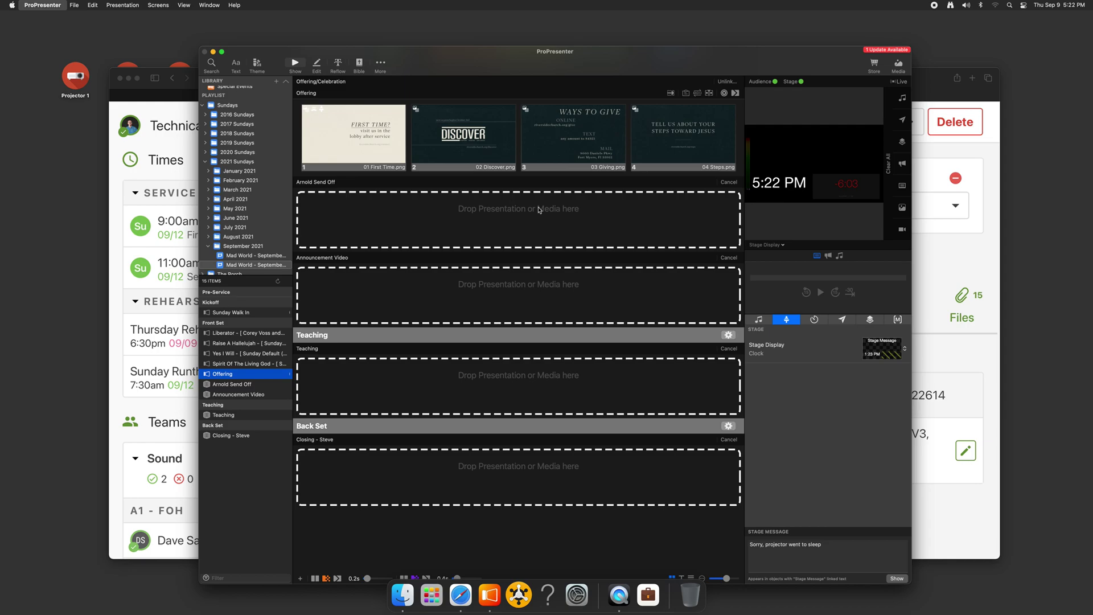
drag(846, 95, 431, 276)
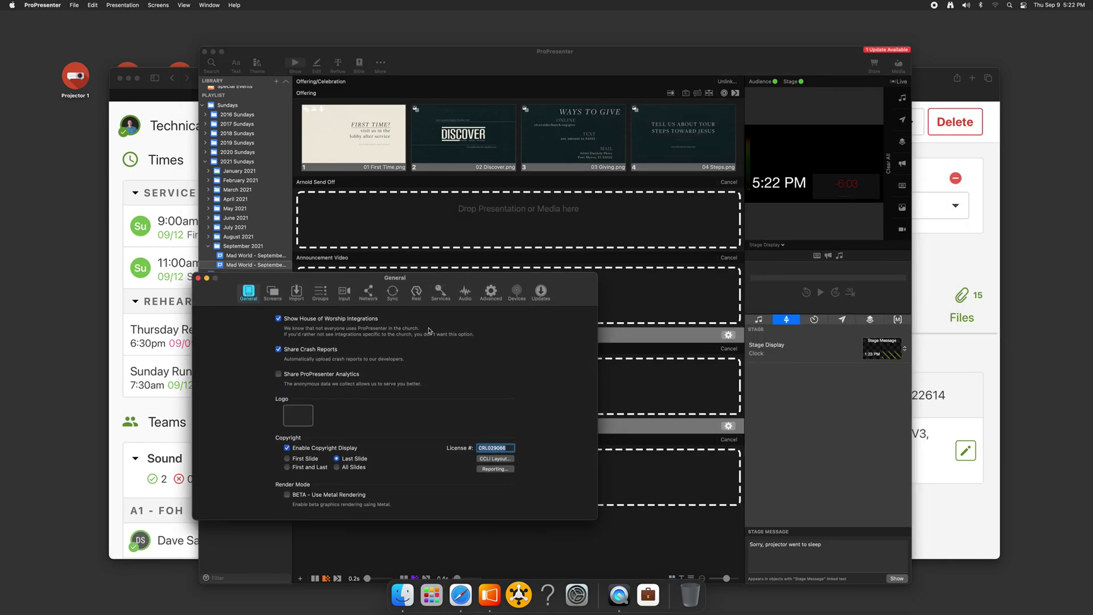
click(439, 293)
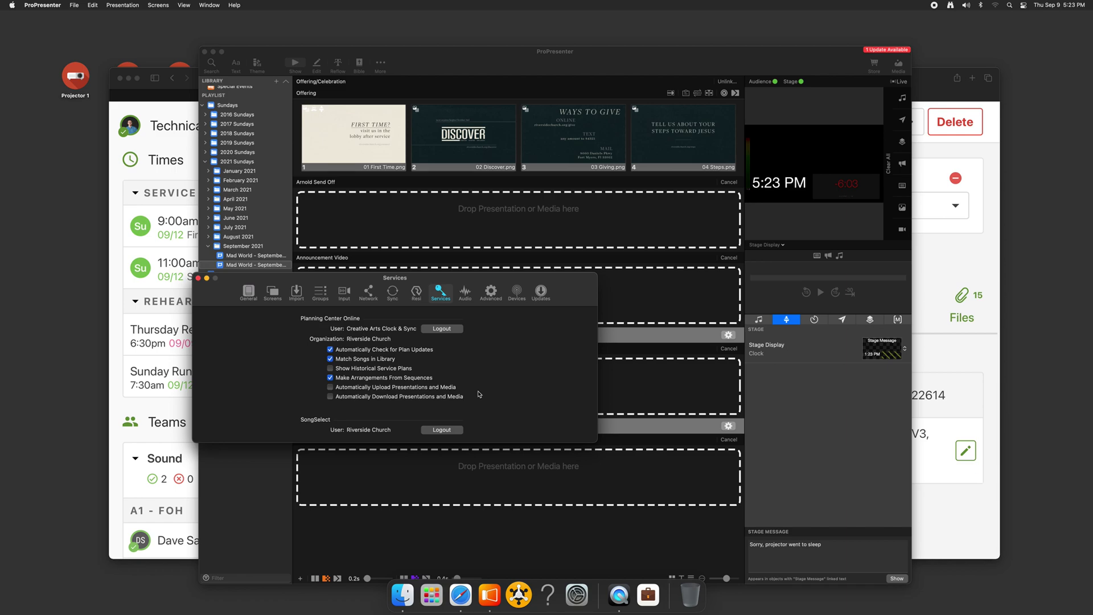
Step: Look over the Sunday plan's Order list in Safari and close the Liberator Edit song panel
key(super+Tab)
scroll(471, 254, up, 3)
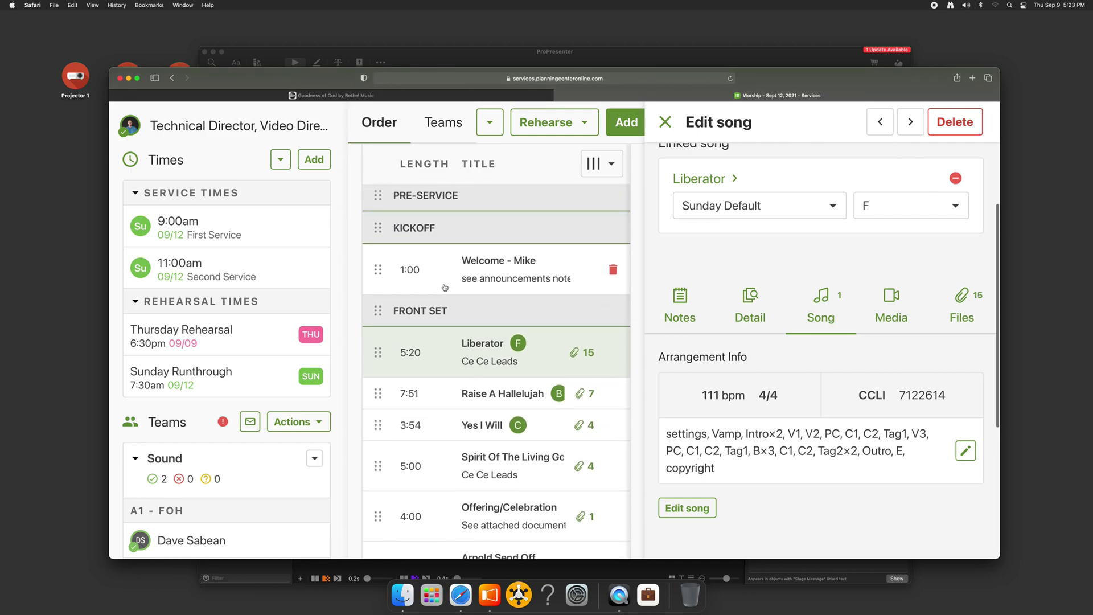
scroll(514, 353, down, 5)
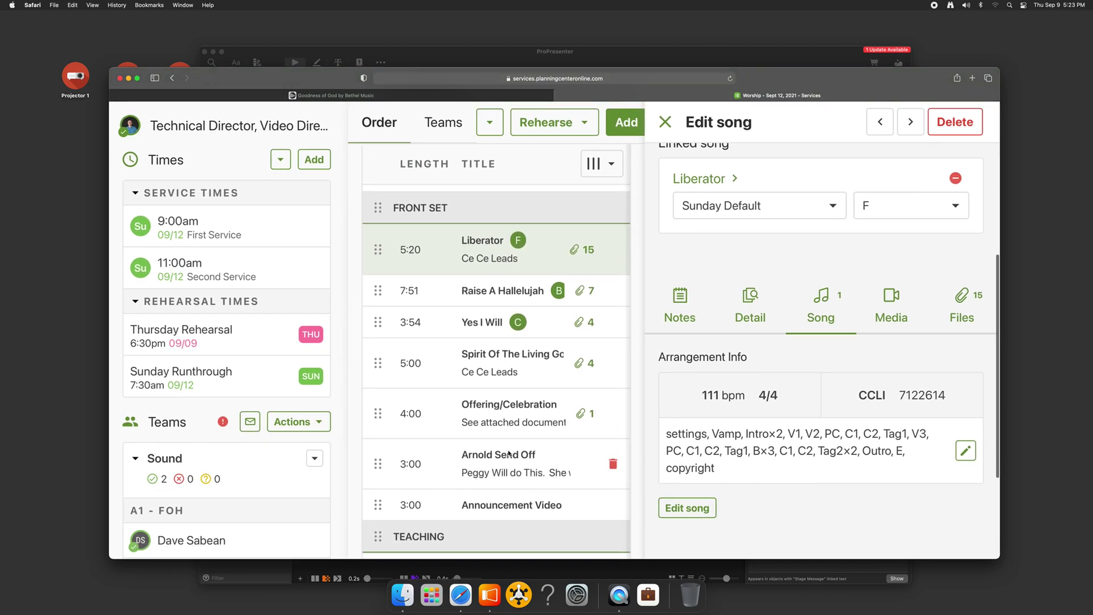
scroll(503, 444, down, 1)
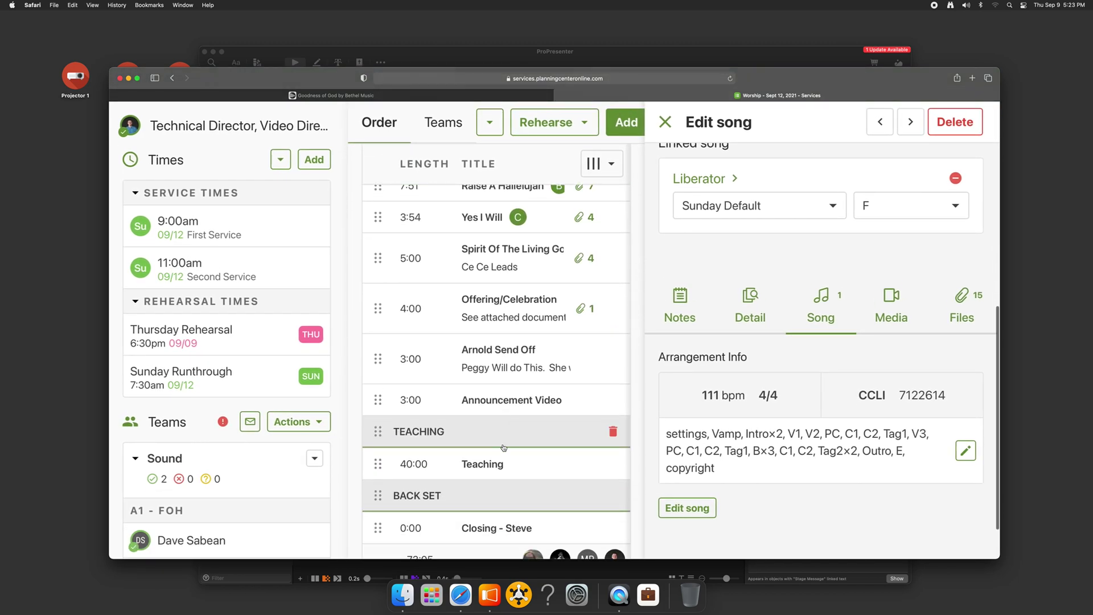
scroll(507, 405, right, 2)
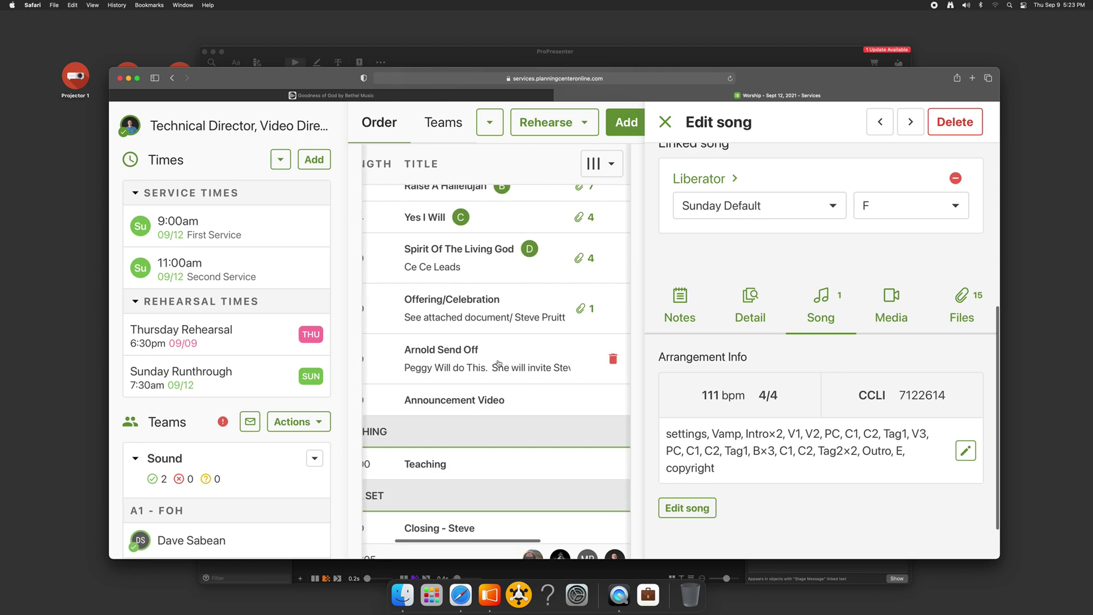
scroll(498, 365, left, 2)
scroll(491, 342, right, 2)
scroll(487, 325, left, 2)
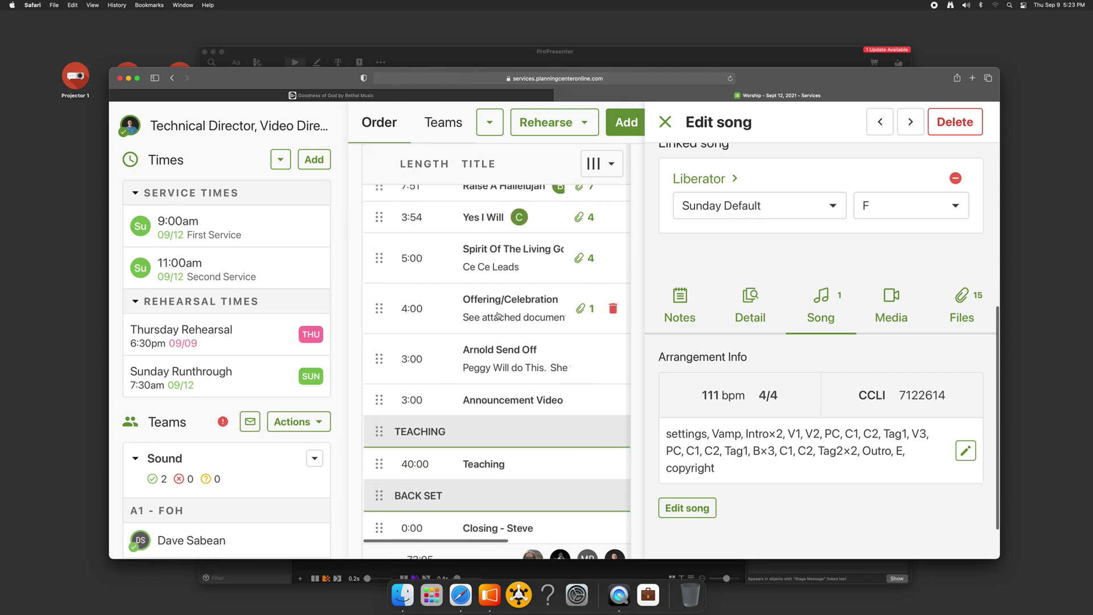
scroll(563, 310, right, 3)
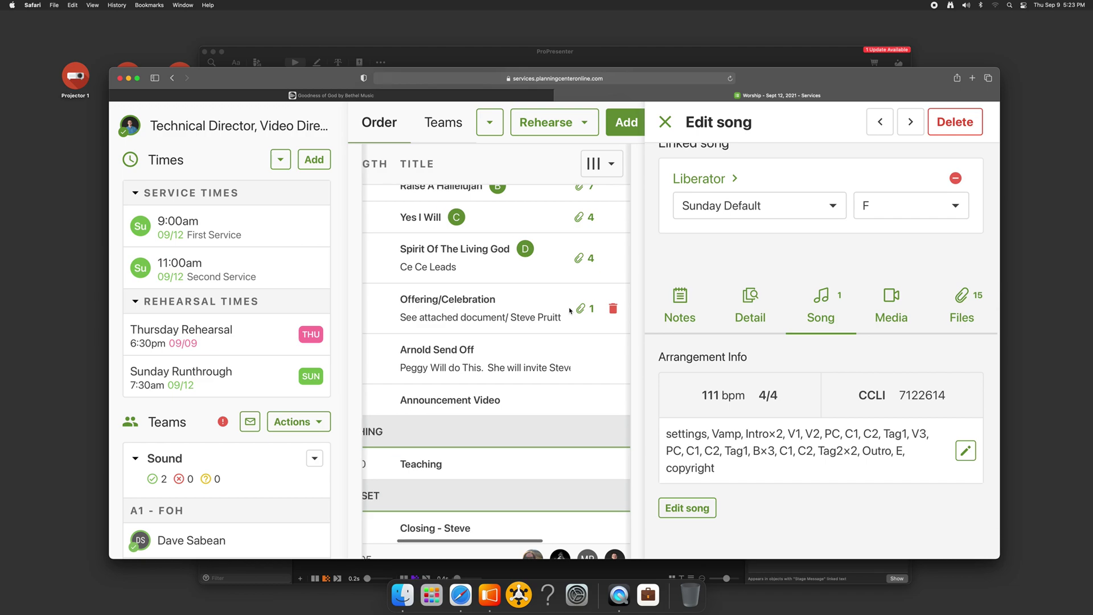
scroll(569, 311, left, 1)
scroll(567, 311, left, 3)
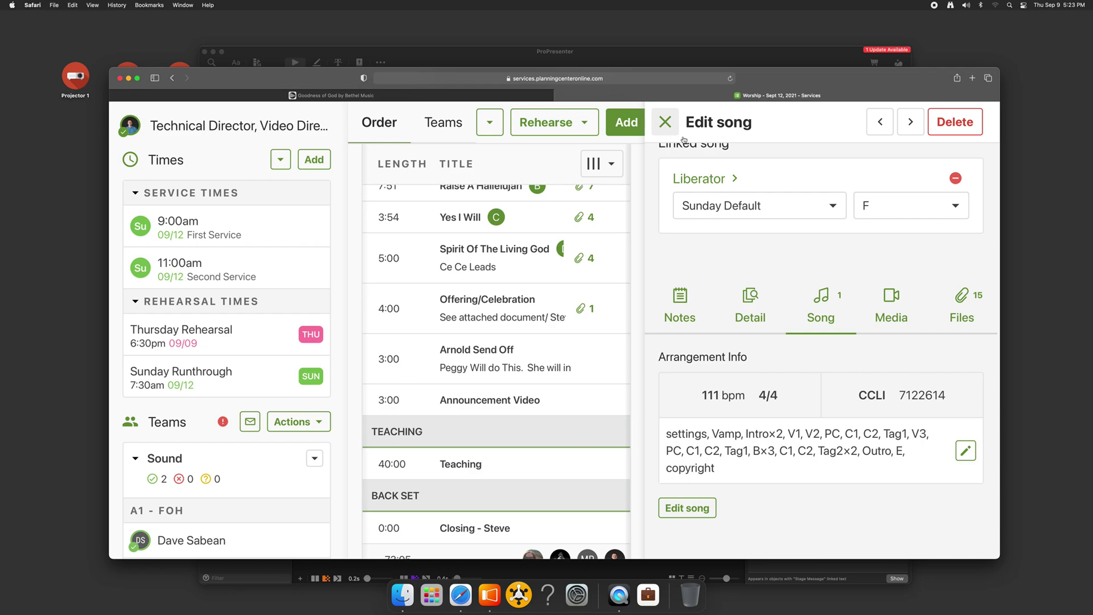
click(667, 125)
Step: Delete the duplicate second Mad World playlist
click(374, 51)
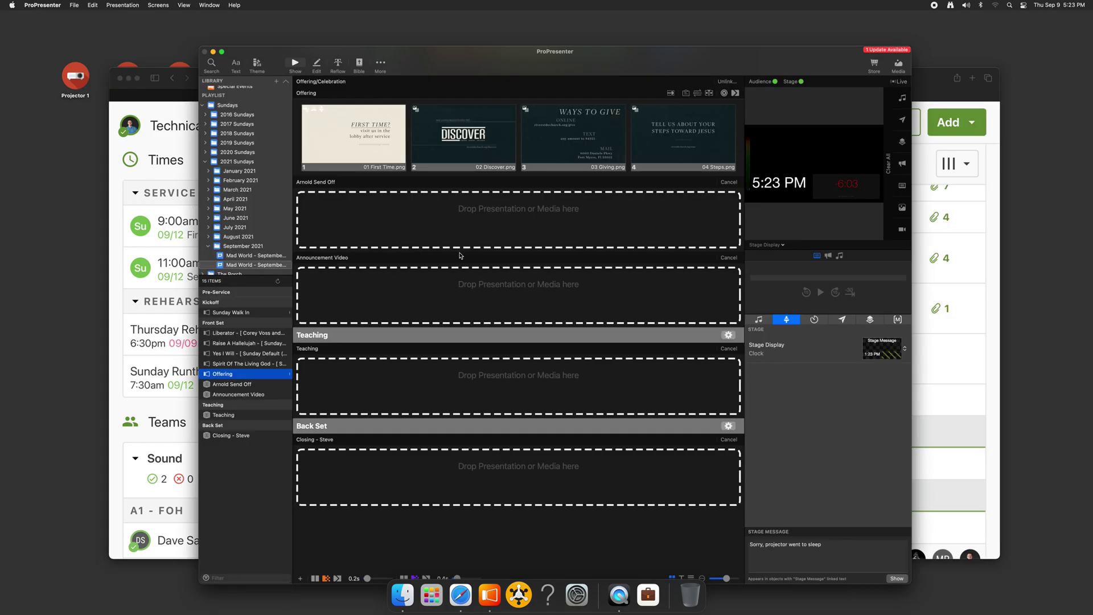
scroll(504, 308, up, 2)
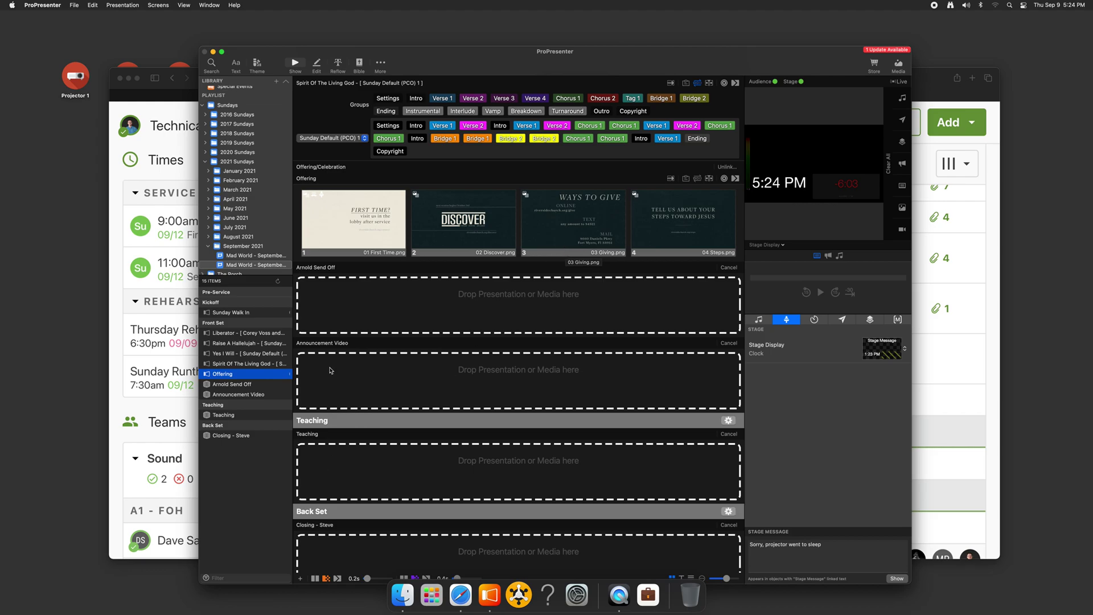
right_click(272, 265)
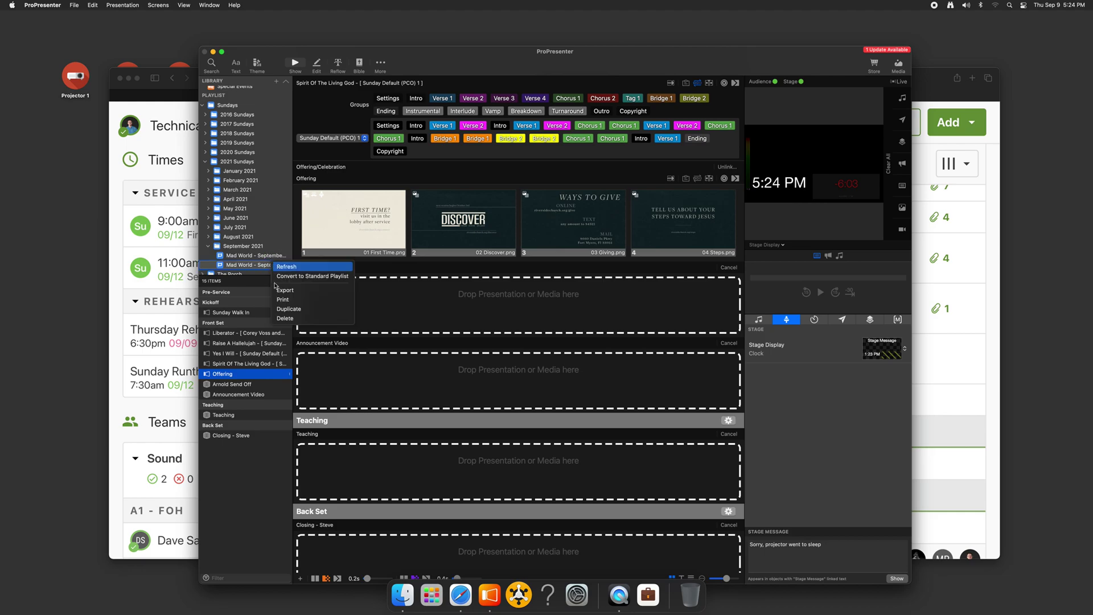
click(301, 318)
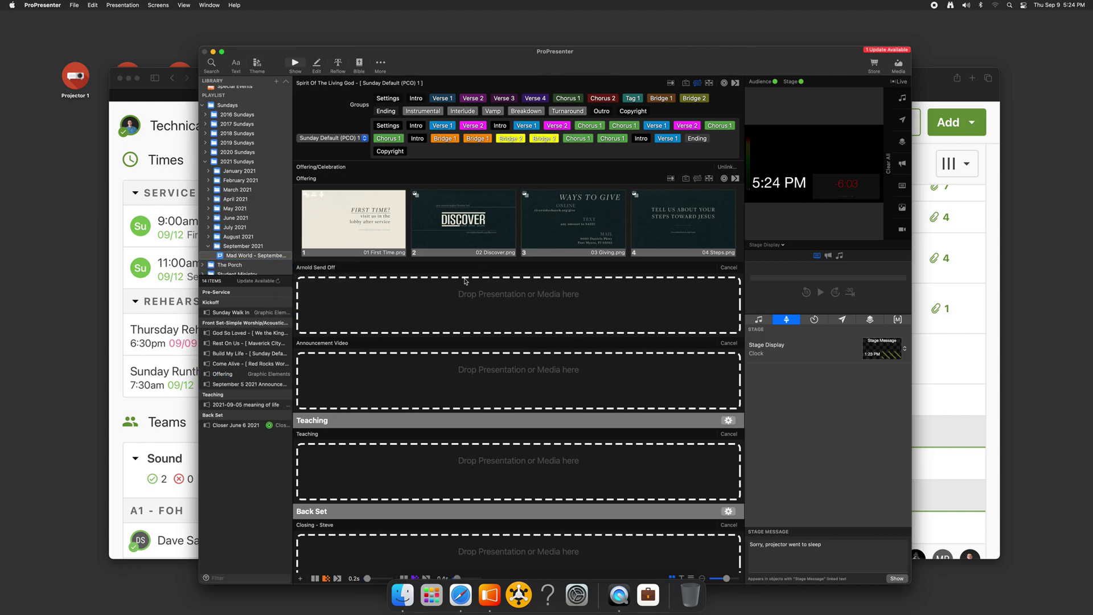
Step: Quit ProPresenter, dismiss Spotlight and hide Safari to leave the desktop showing
key(super+comma)
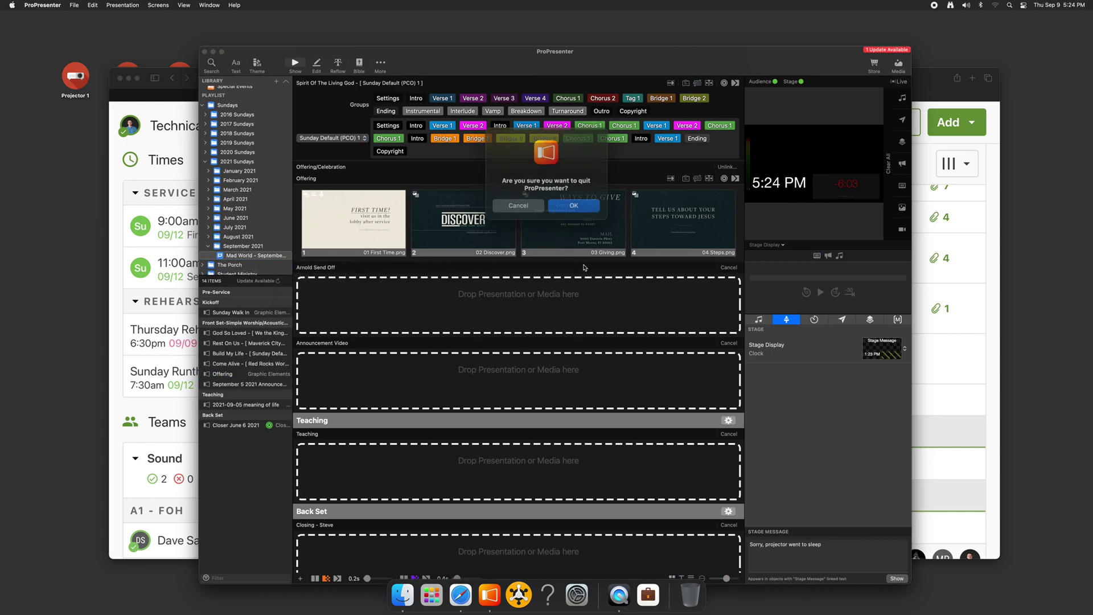
click(569, 208)
key(super+space)
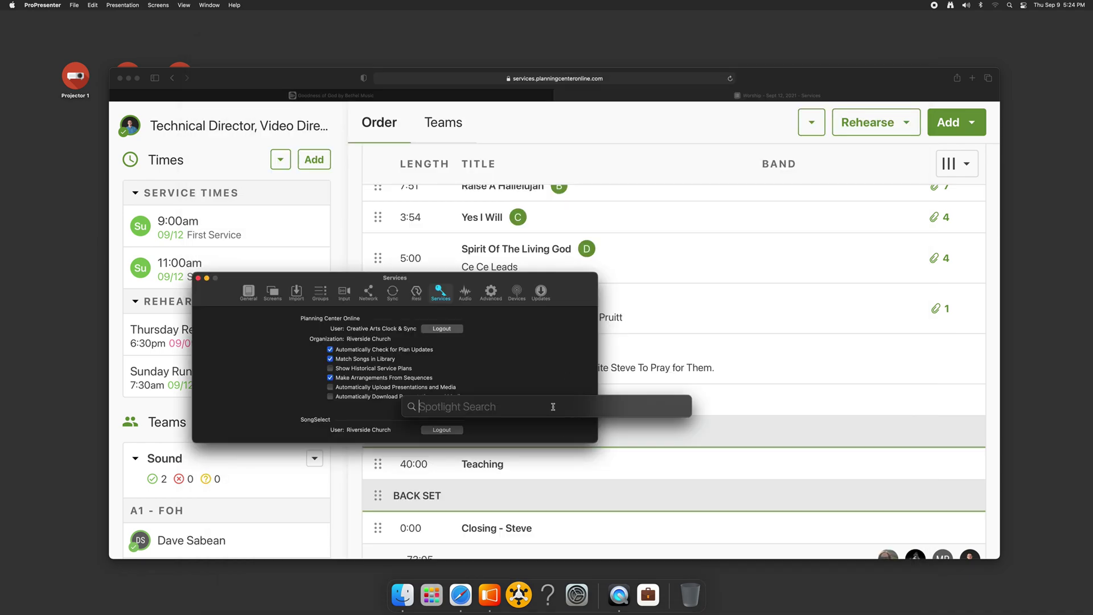
text(pro)
key(Return)
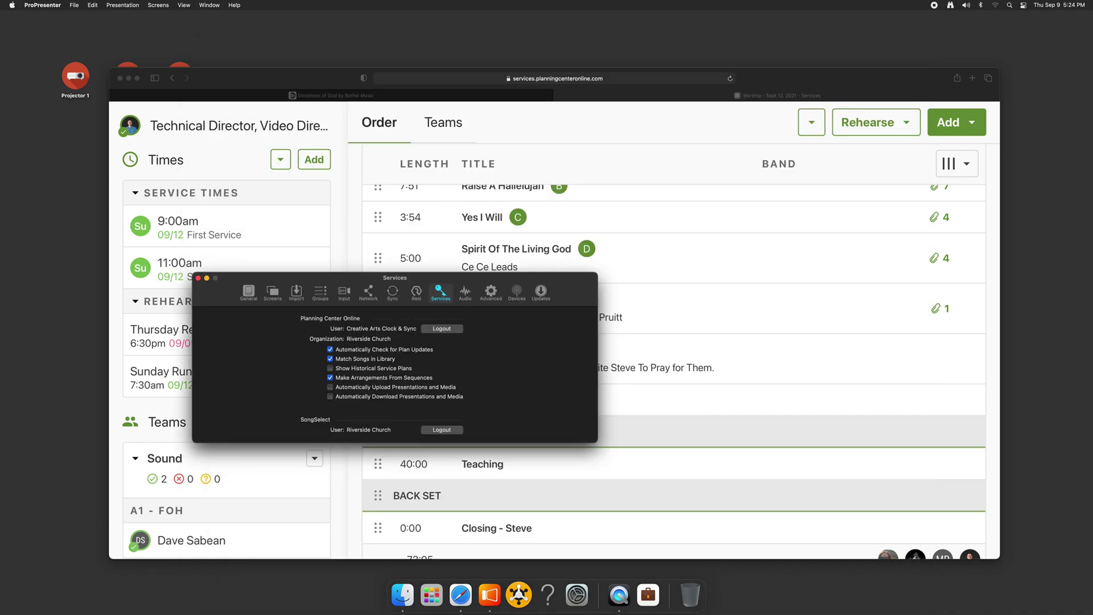
key(super+Tab)
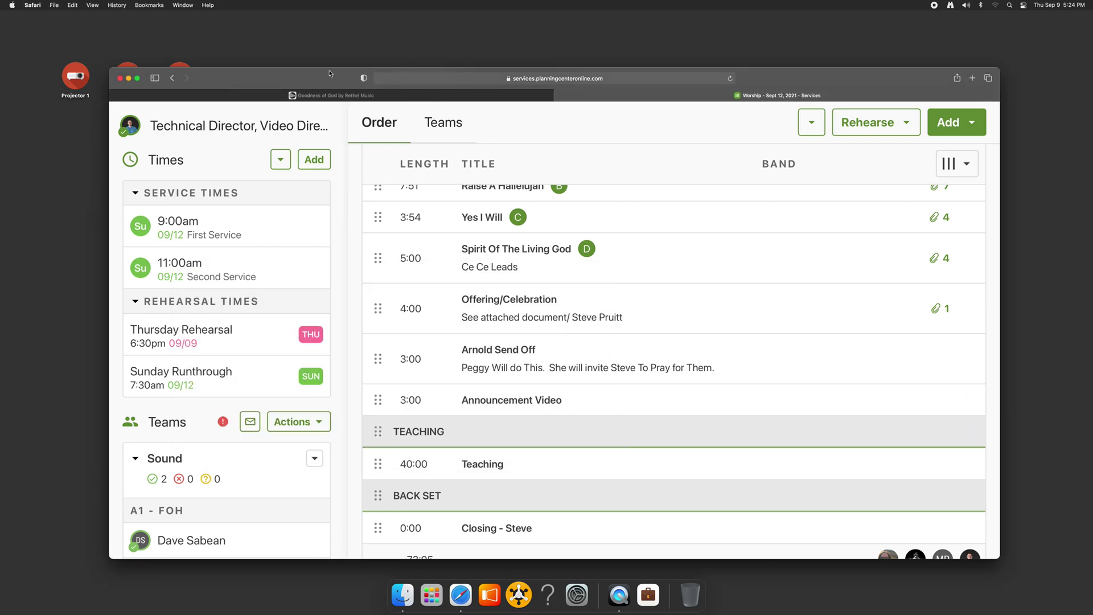
key(super+h)
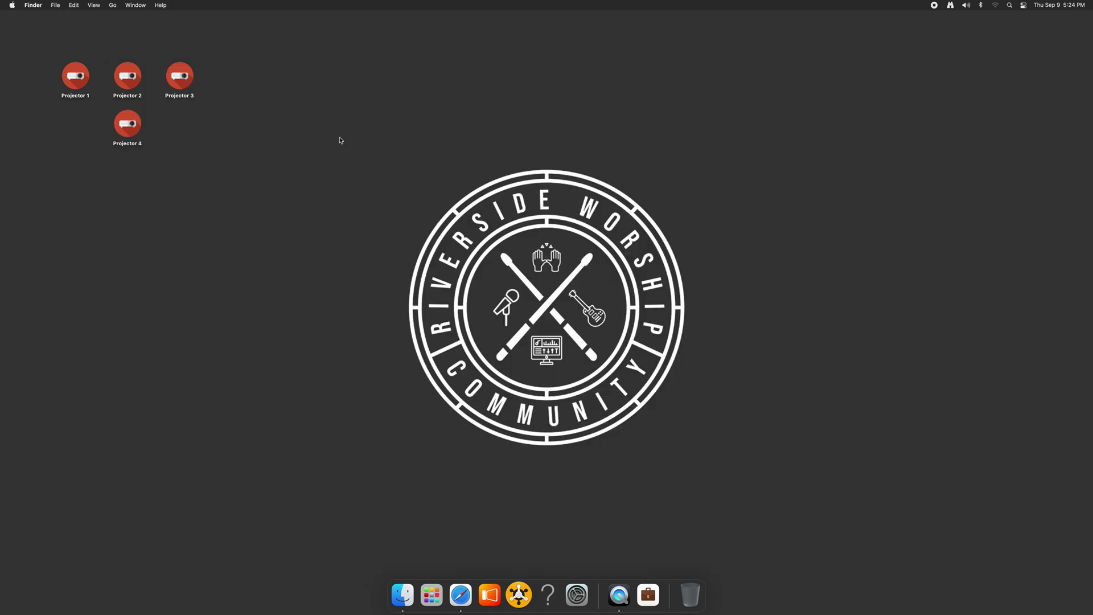
Step: Relaunch ProPresenter and select the Sundays > 2021 Sundays > September 2021 playlist folder
click(490, 595)
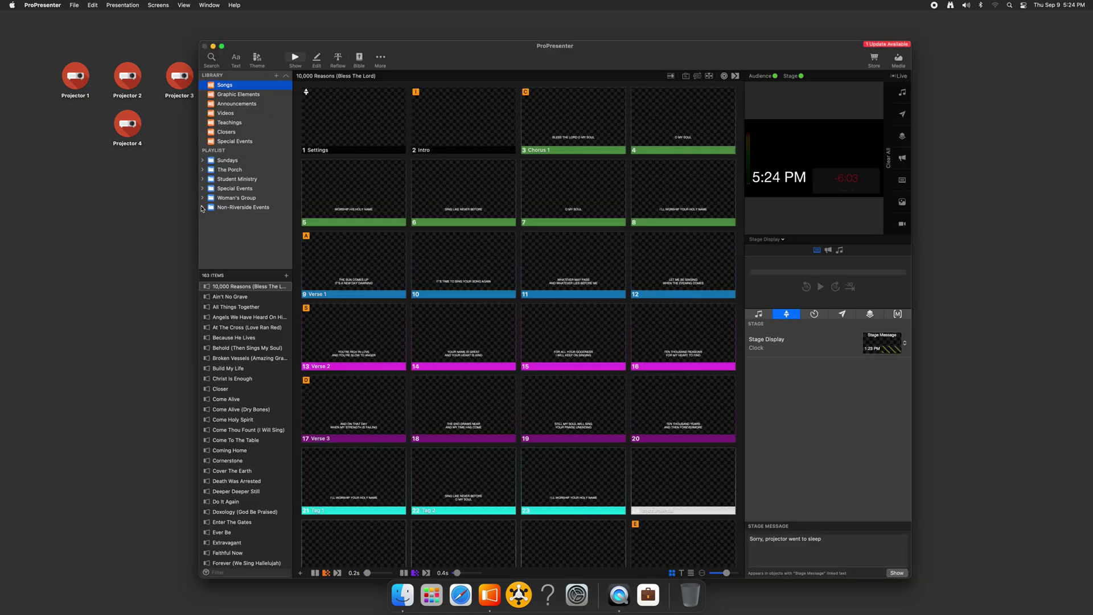
click(203, 160)
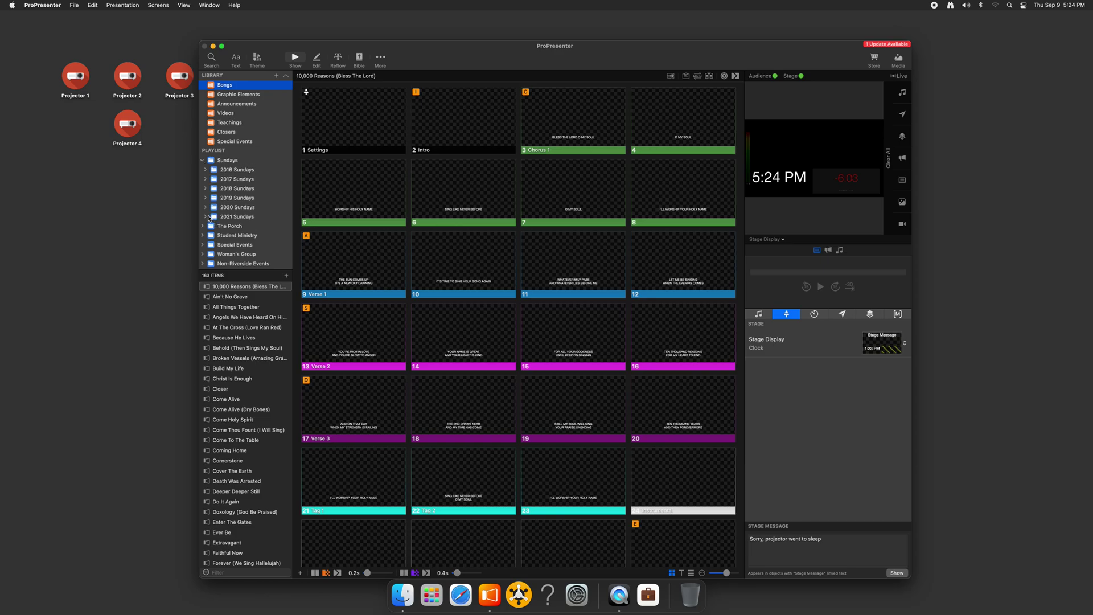
click(209, 217)
click(207, 217)
scroll(209, 222, down, 3)
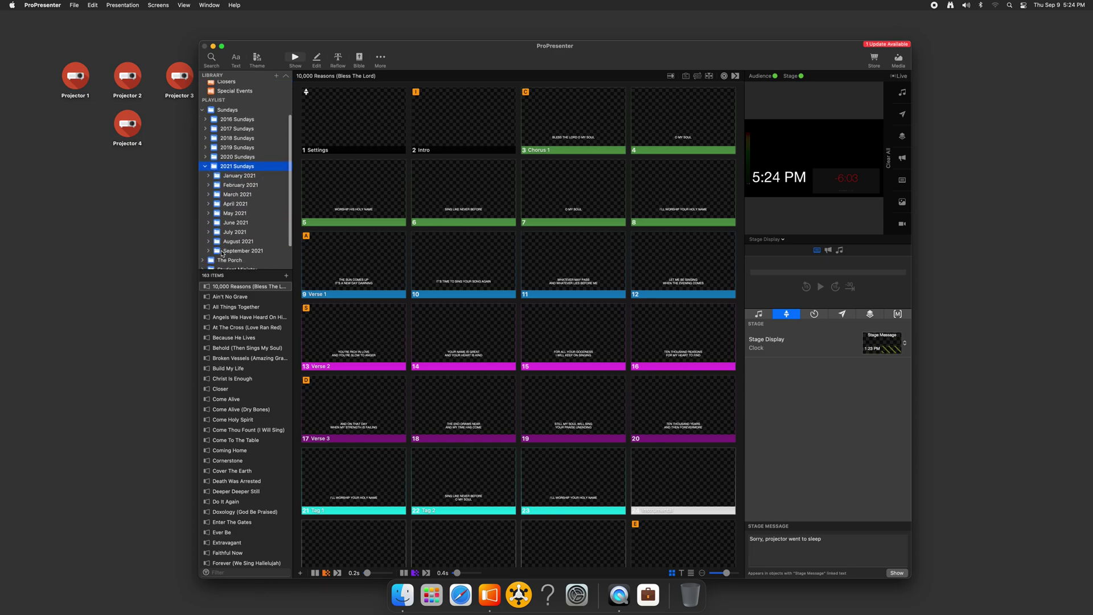
click(208, 221)
click(228, 220)
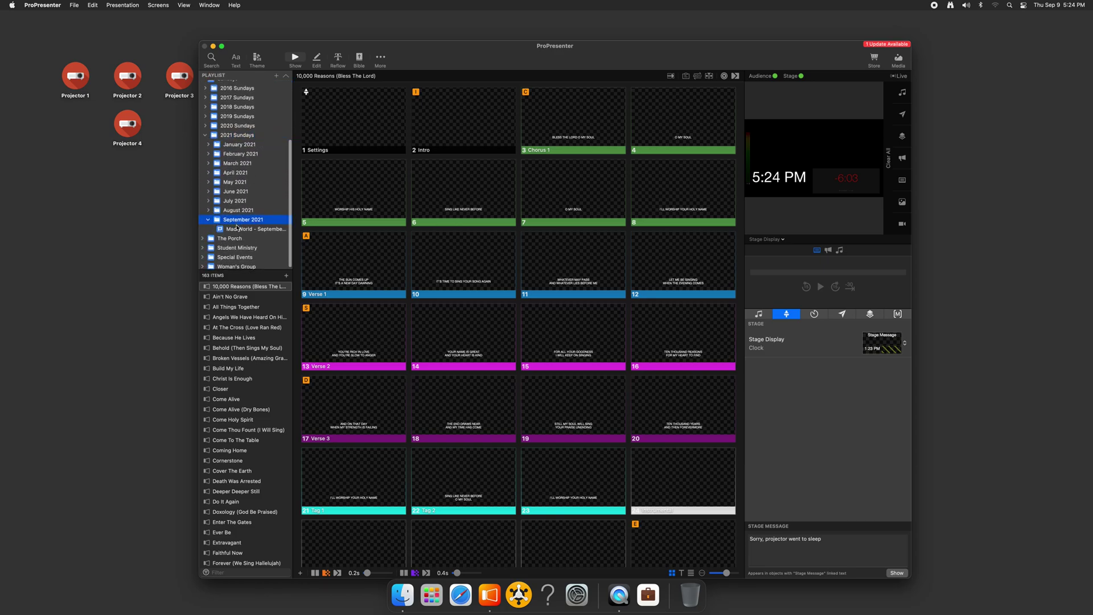
Step: Import the Worship plan 'Mad World - September 12, 2021' from Planning Center as a playlist
click(277, 75)
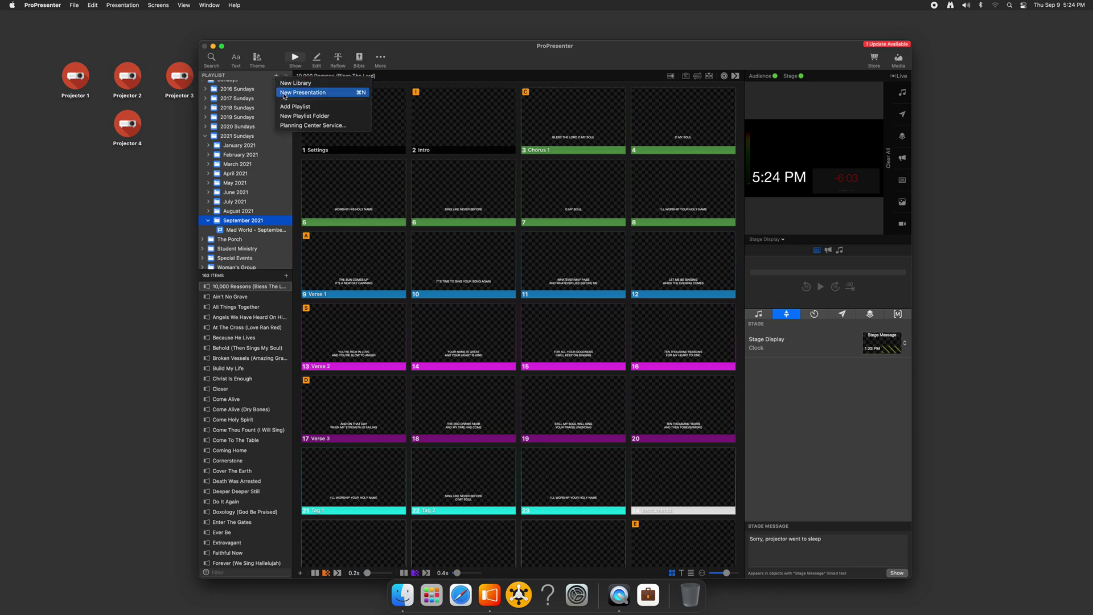
click(347, 126)
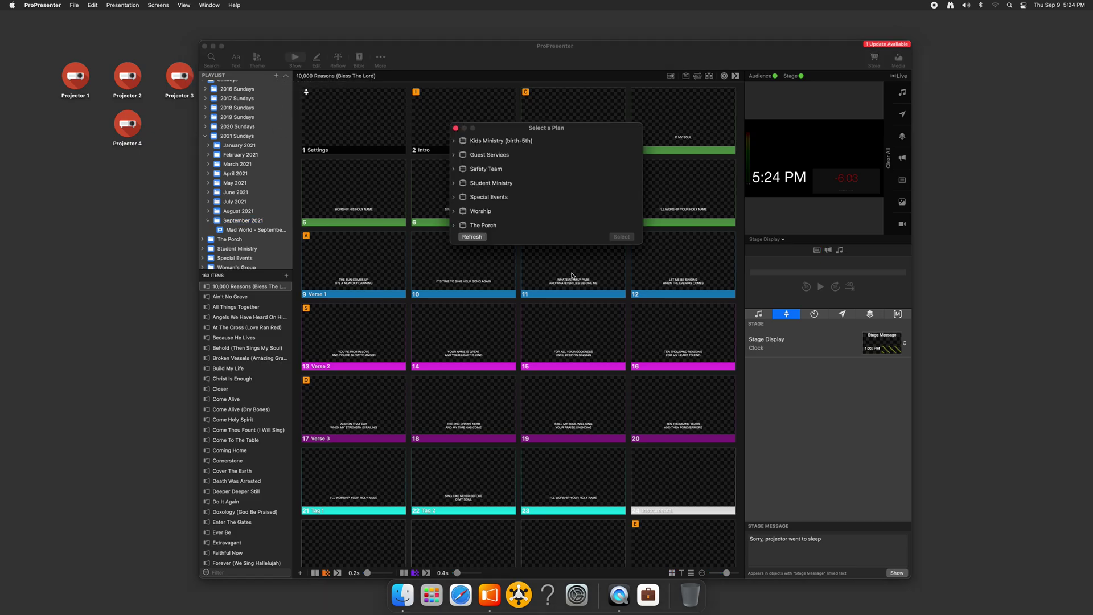
click(454, 211)
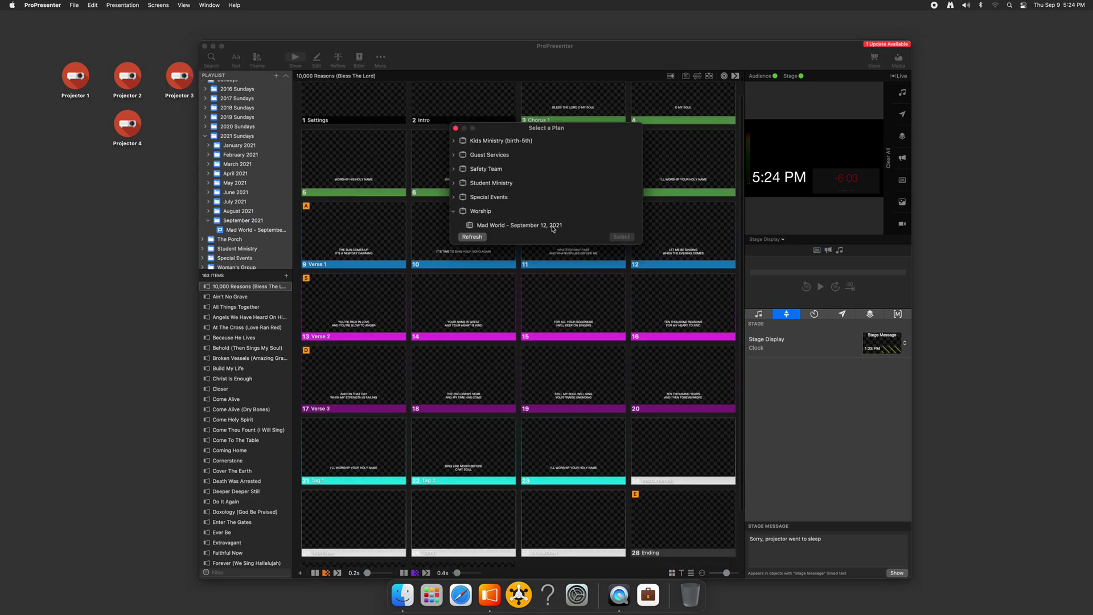
click(553, 228)
click(630, 238)
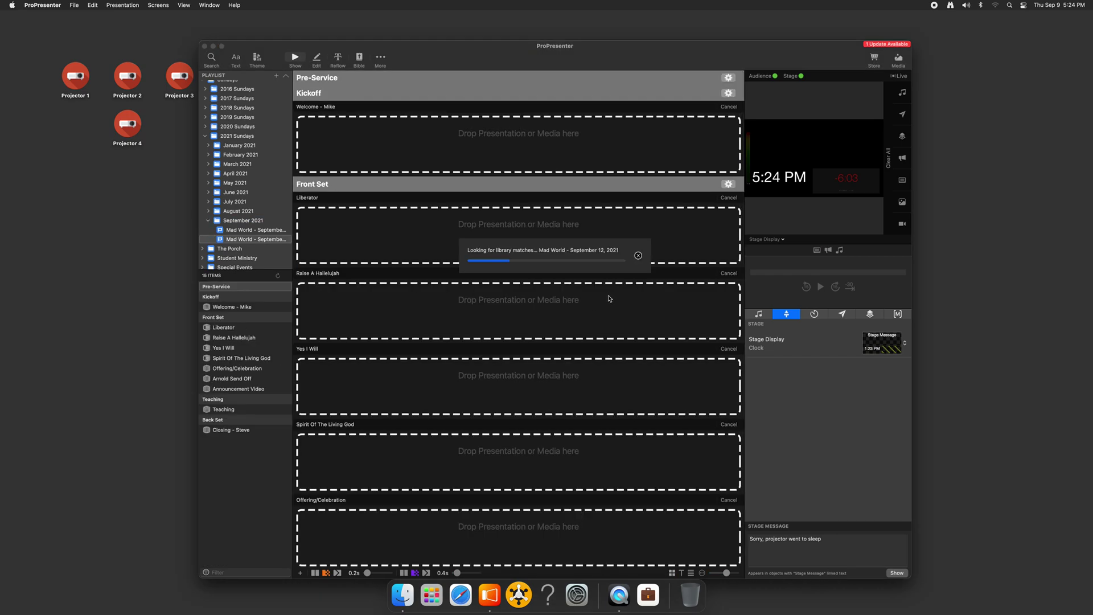
Step: Wait for library matching to link the playlist items, with Liberator opening on a Settings slide
scroll(611, 299, down, 1)
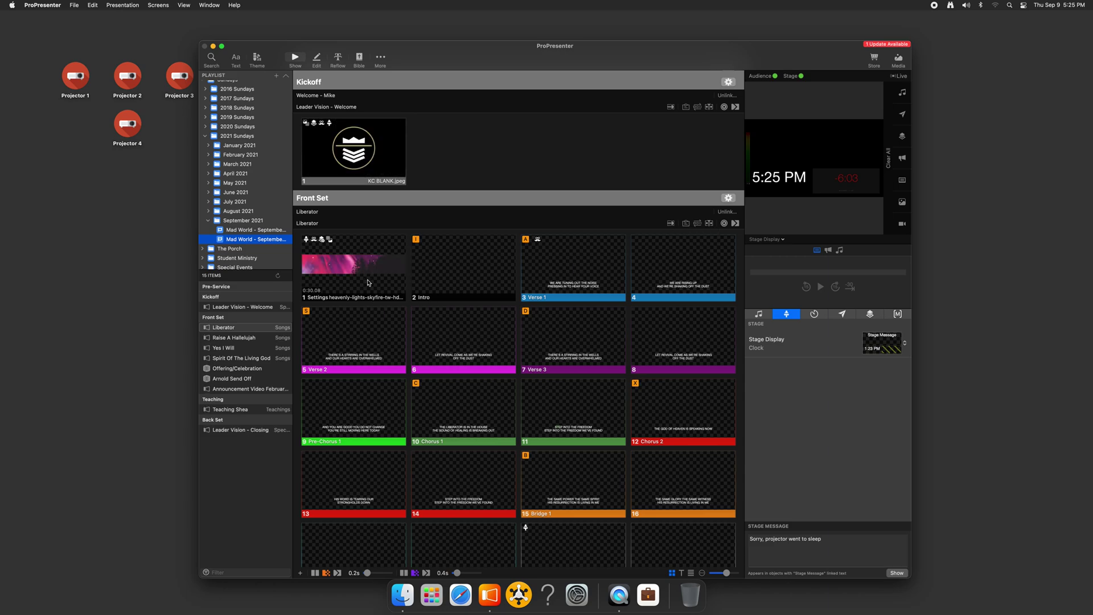
Step: Switch Liberator from Master to the Corey Voss and Madison Street Worship (PCO) 1 2 3 4 5 6 arrangement
click(697, 223)
click(332, 266)
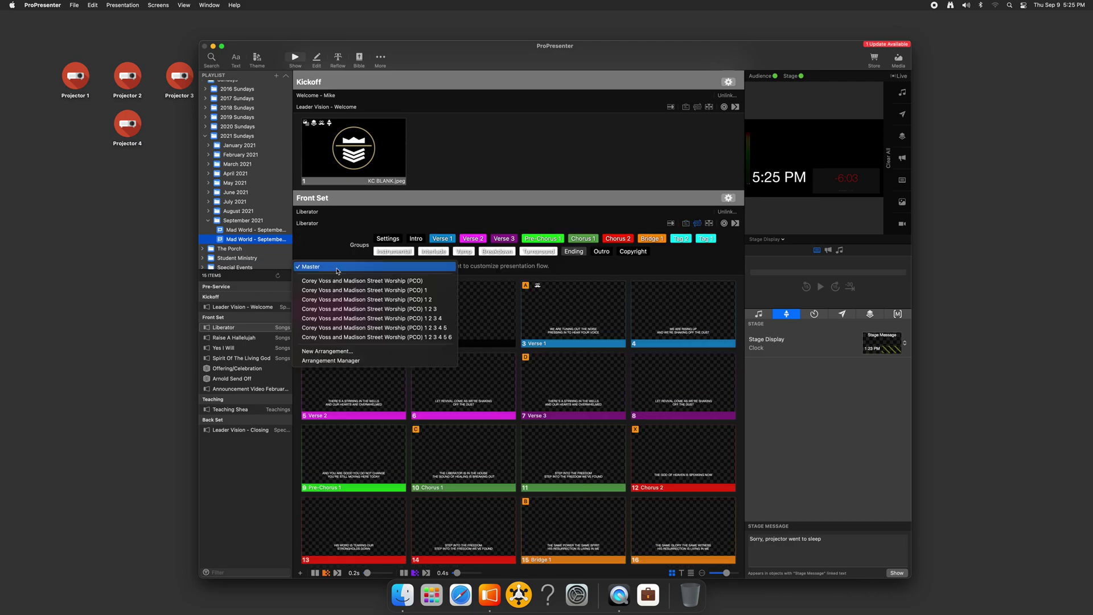
click(358, 328)
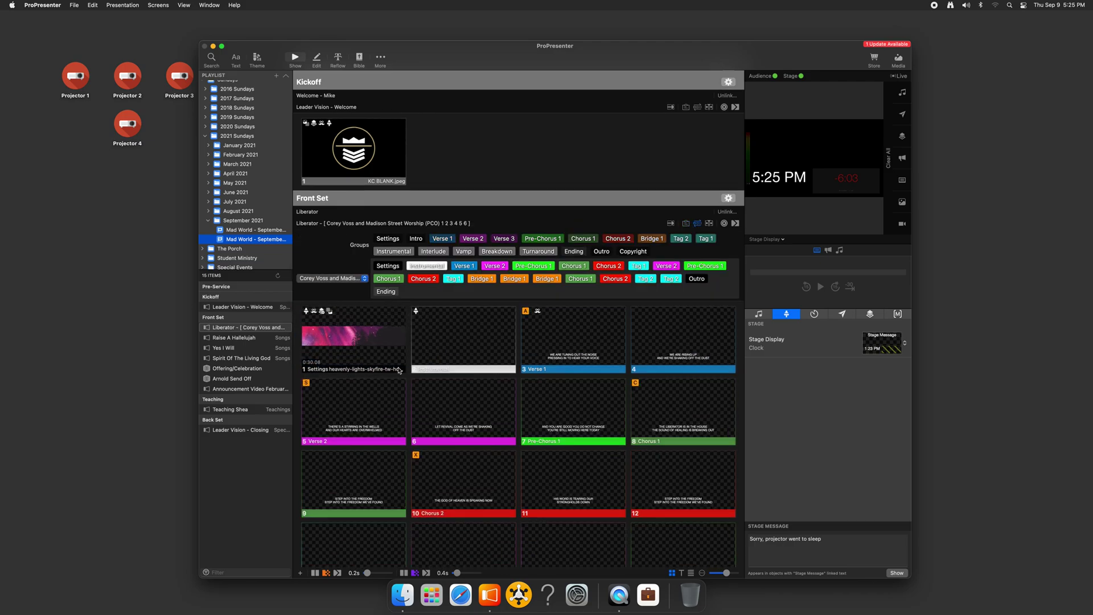